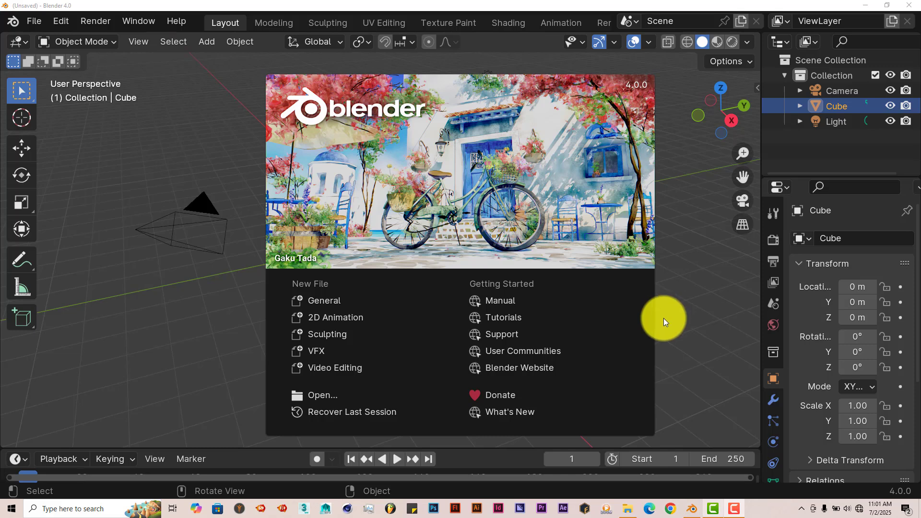
# Step: Look over the downloaded GeoSwarm v2.0 files, then open Blender's Preferences
pyautogui.click(628, 514)
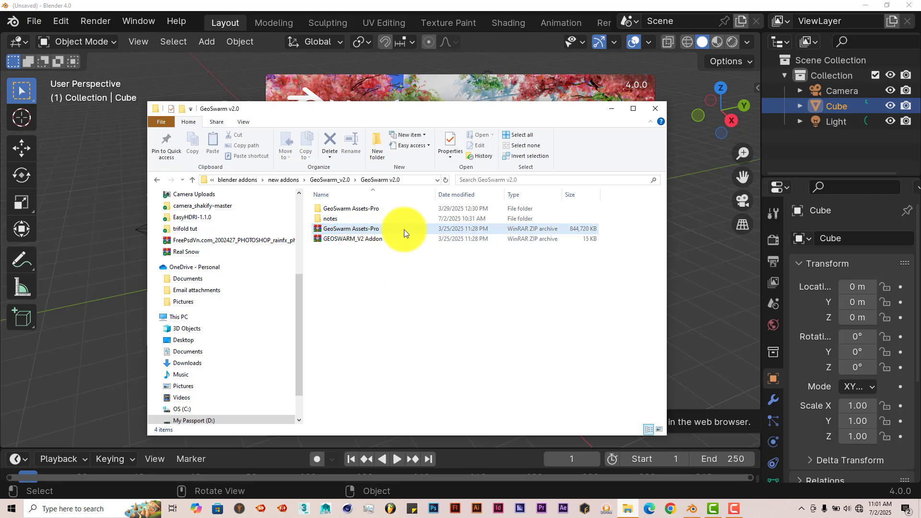
pyautogui.click(387, 231)
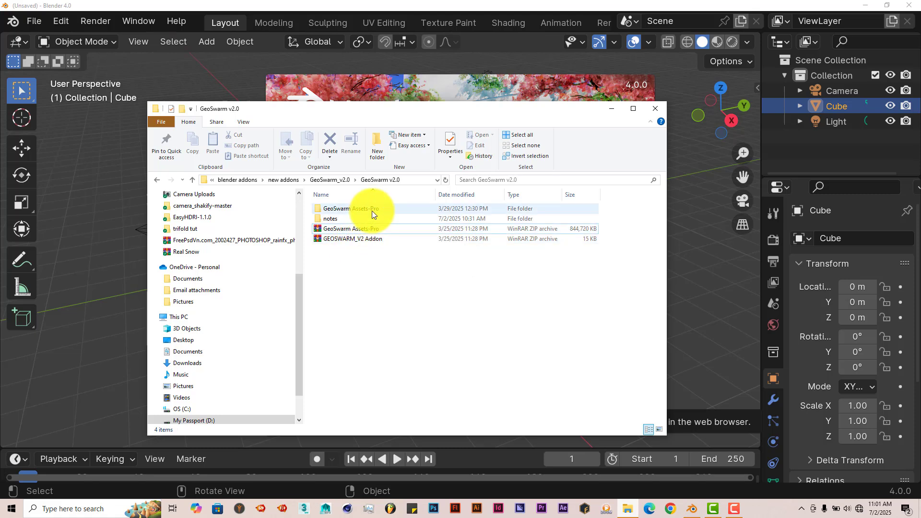
pyautogui.click(610, 112)
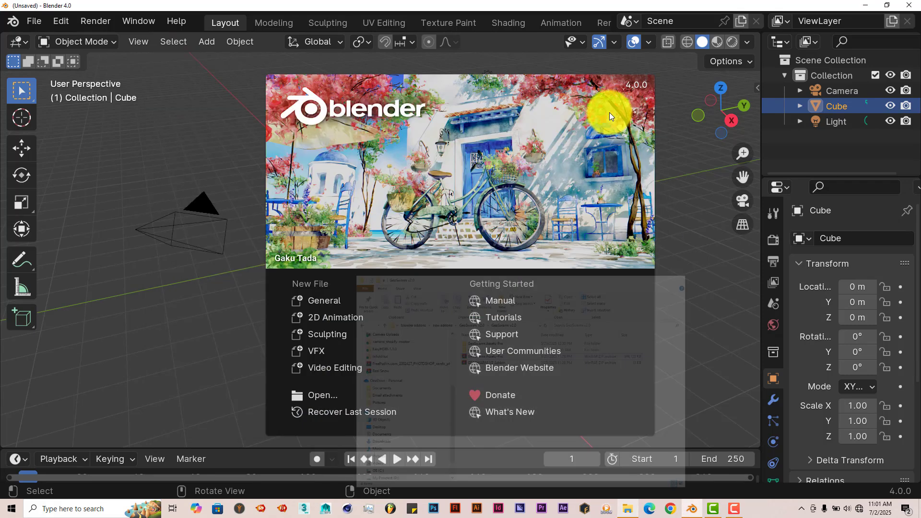
pyautogui.click(58, 25)
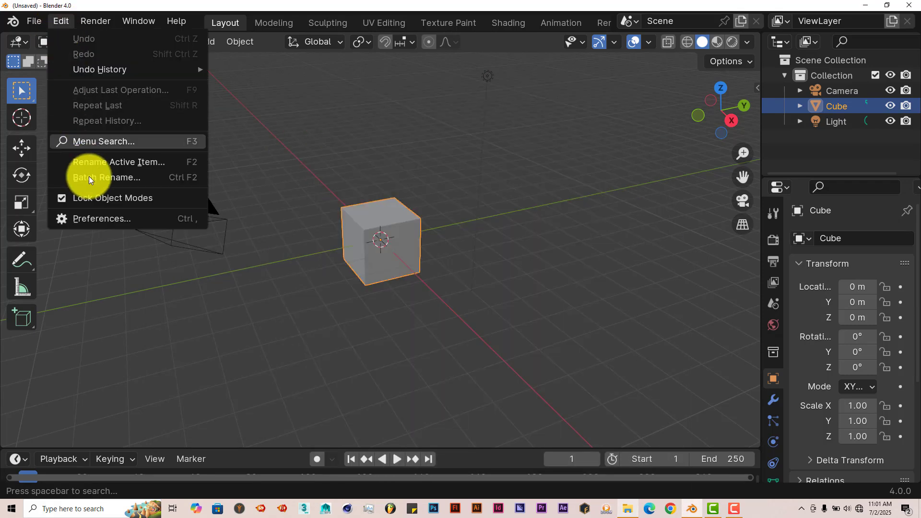
pyautogui.click(92, 220)
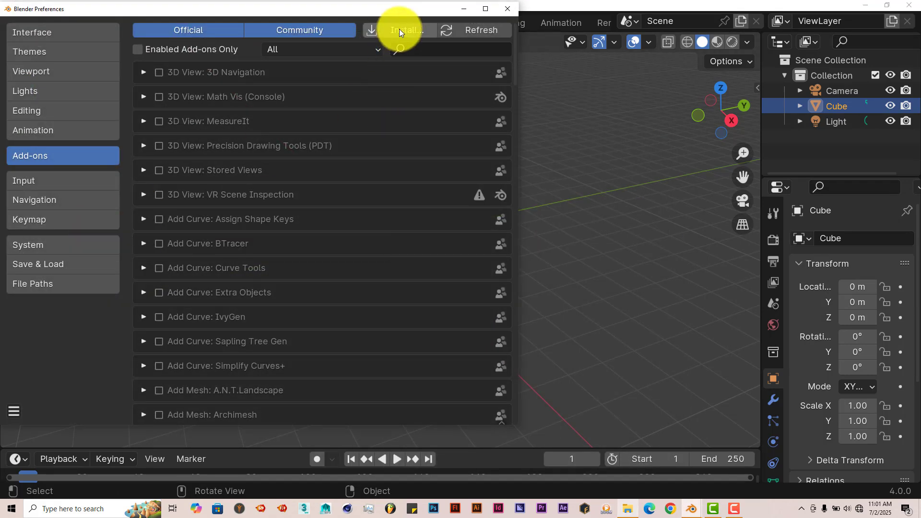
# Step: Start an add-on install and copy the GeoSwarm v2.0 folder path from Explorer
pyautogui.click(400, 29)
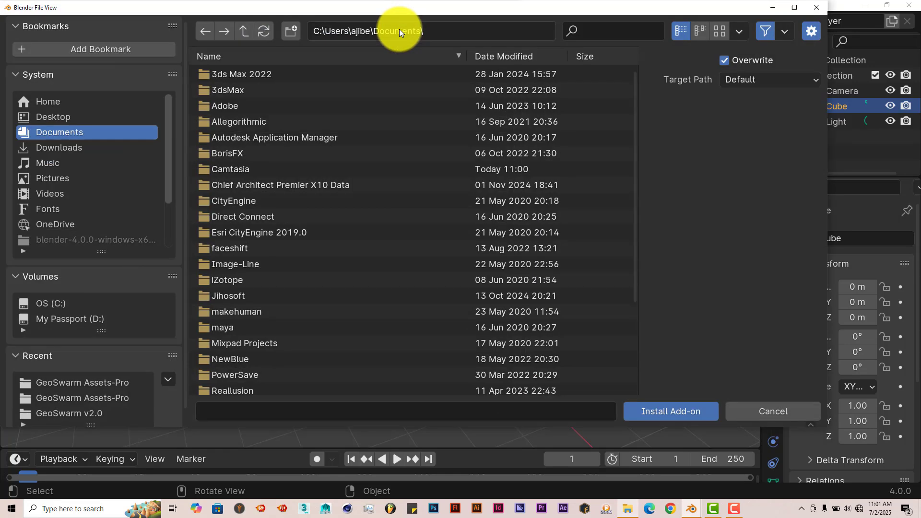
pyautogui.click(628, 509)
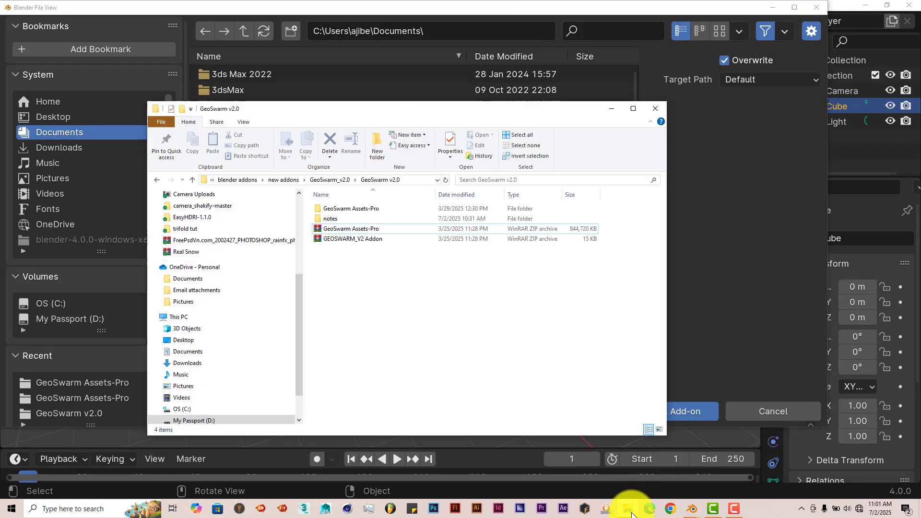
pyautogui.click(416, 182)
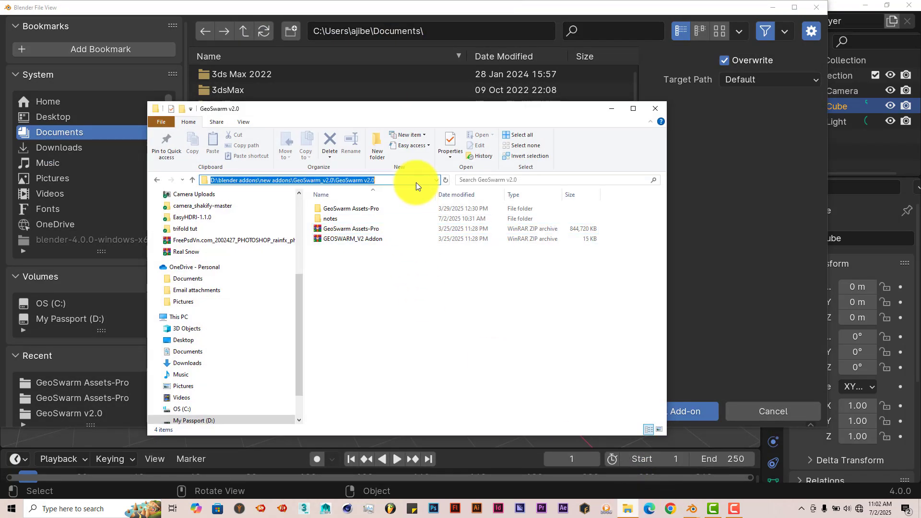
pyautogui.rightClick(360, 181)
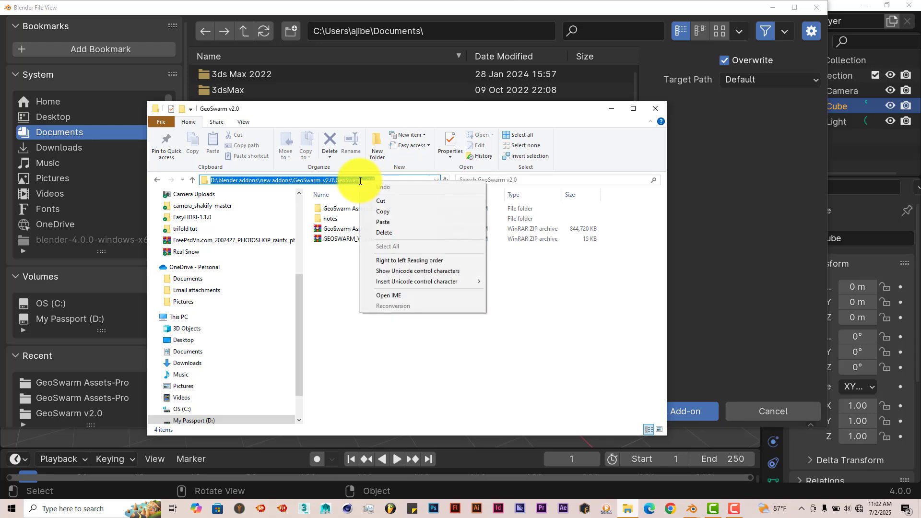
pyautogui.click(387, 206)
pyautogui.click(601, 109)
# Step: Paste the GeoSwarm v2.0 path into the file browser and install GEOSWARM_V2 Addon.zip
pyautogui.click(447, 31)
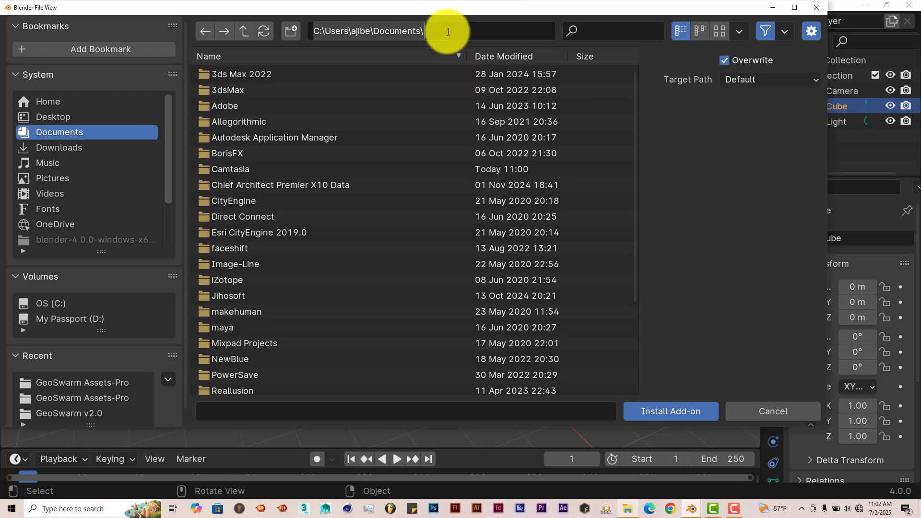
pyautogui.hotkey('ctrl', 'v')
pyautogui.press('Return')
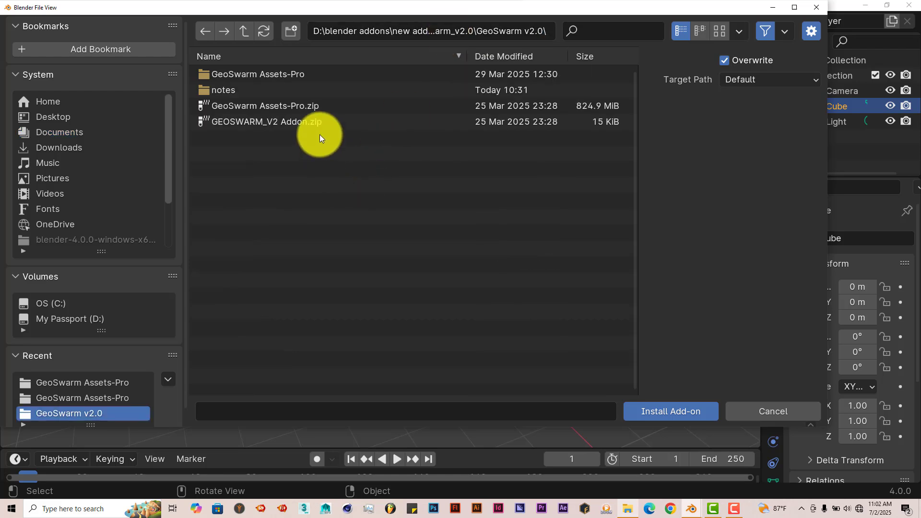
pyautogui.click(320, 124)
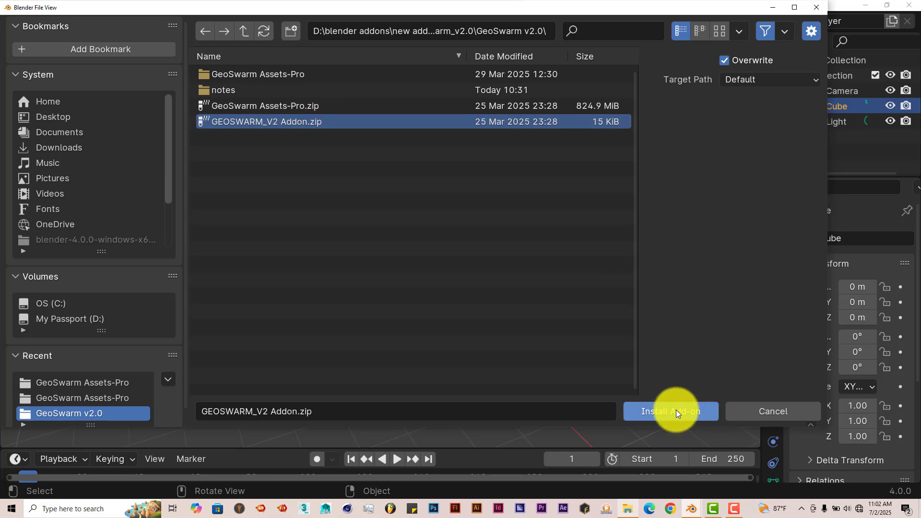
pyautogui.click(823, 10)
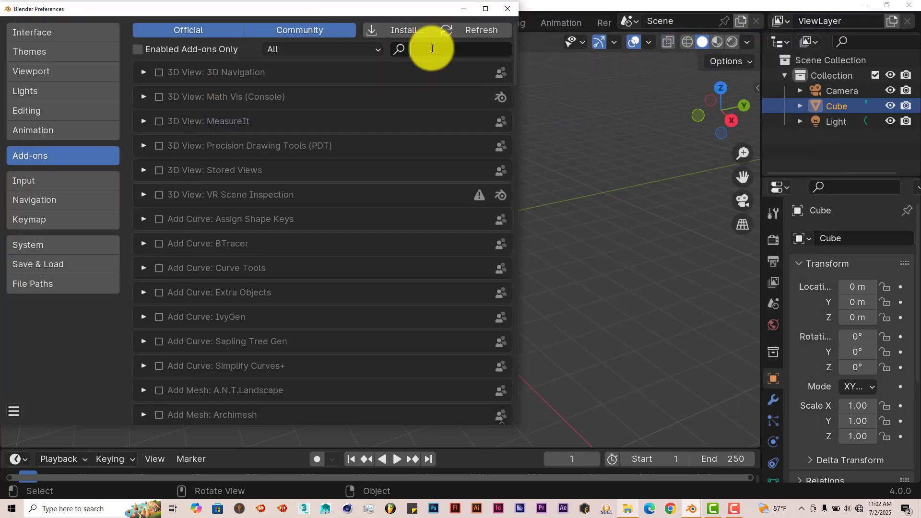
# Step: Search 'geo', expand Asset: GEO-SWARM, and accept the nested GeoSwarm Assets-Pro as its assets folder
pyautogui.write('geo')
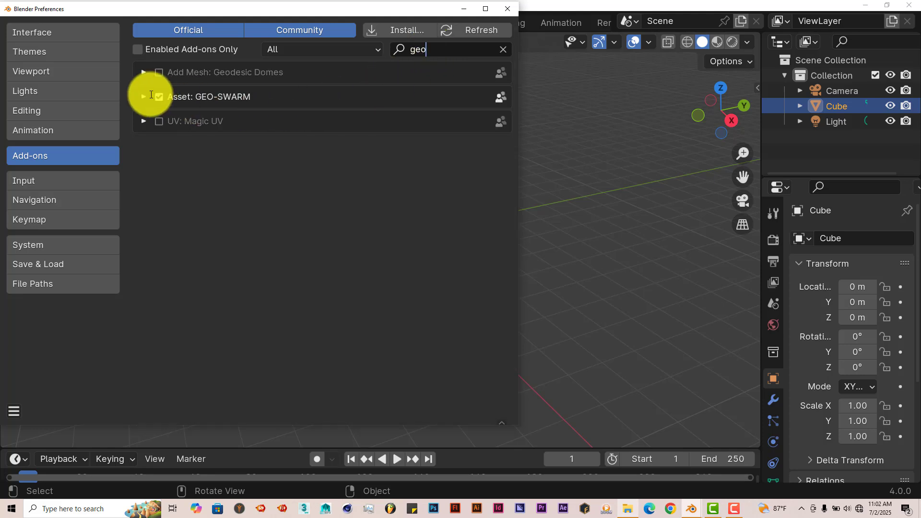
pyautogui.click(142, 95)
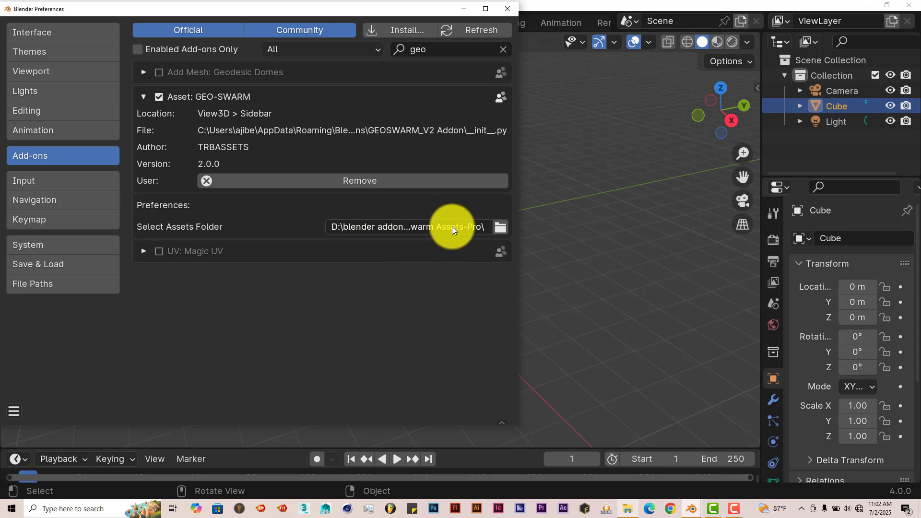
pyautogui.click(499, 228)
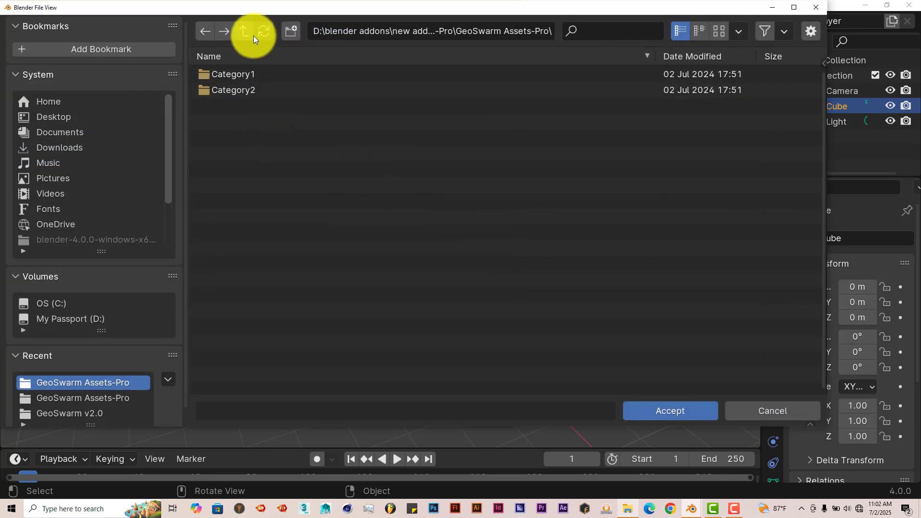
pyautogui.click(246, 29)
pyautogui.click(247, 29)
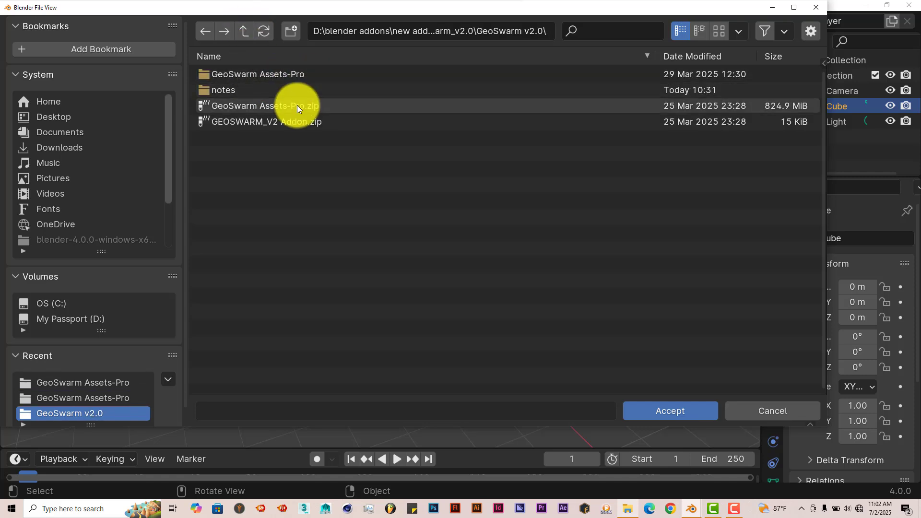
pyautogui.doubleClick(293, 73)
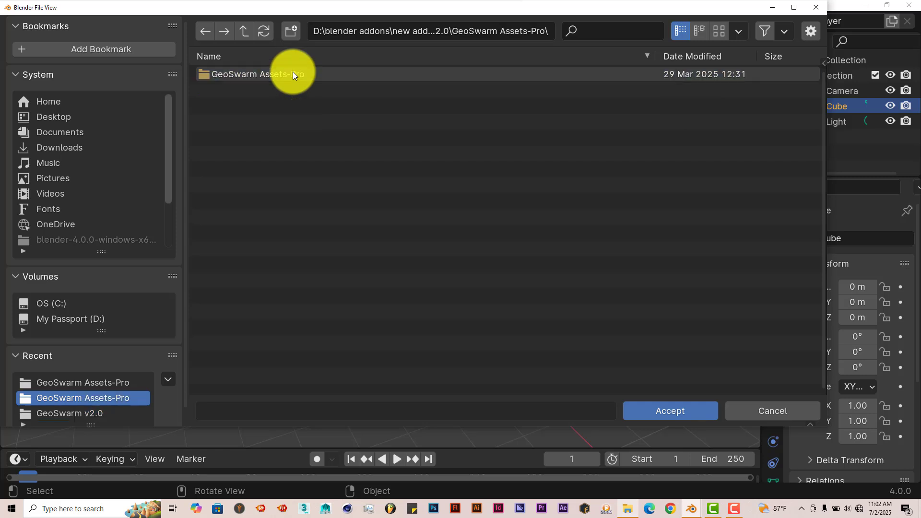
pyautogui.doubleClick(293, 73)
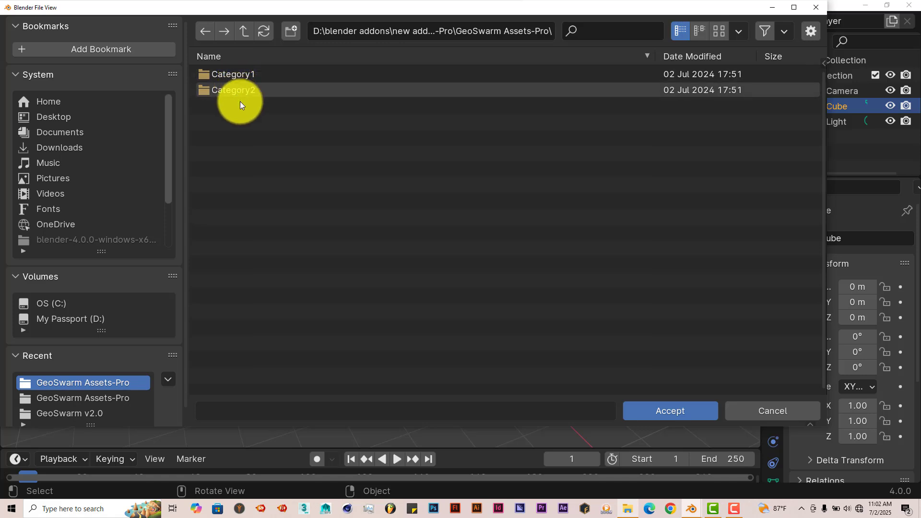
pyautogui.click(811, 6)
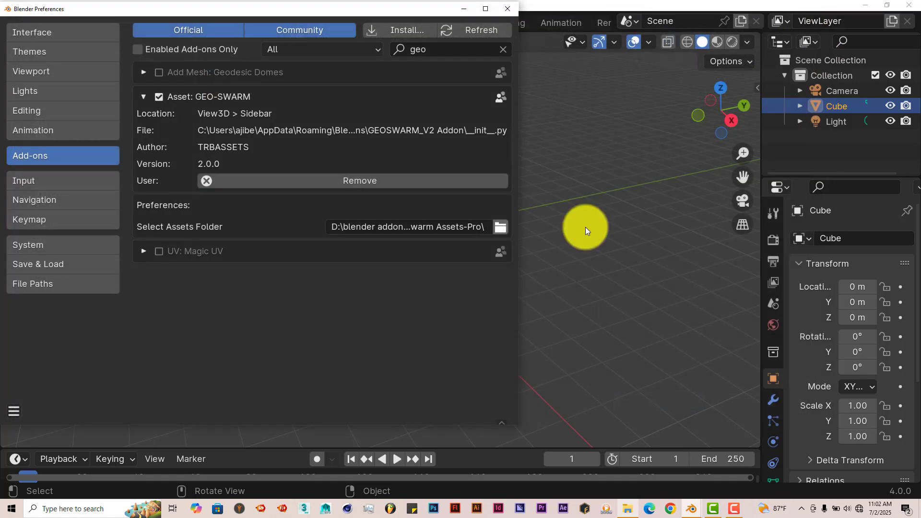
# Step: Close Preferences and show the GEO-SWARM panels in the viewport sidebar
pyautogui.click(509, 13)
pyautogui.click(757, 88)
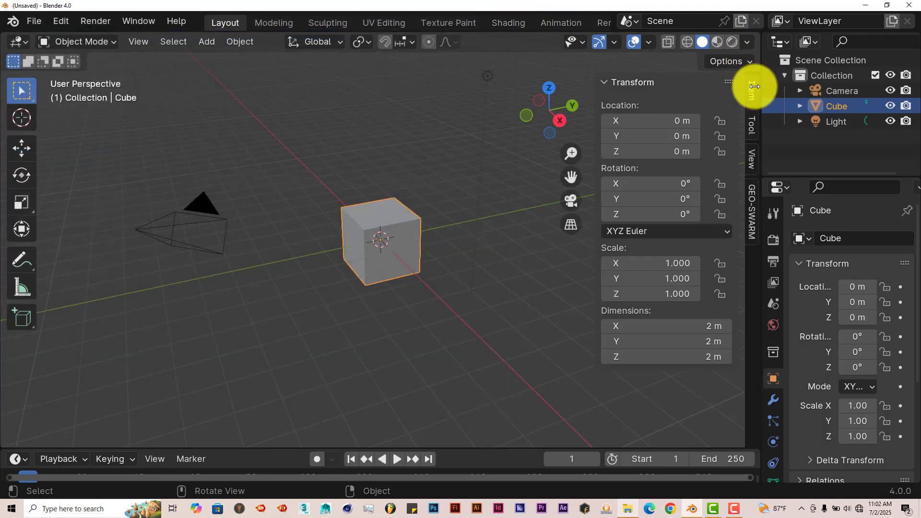
pyautogui.click(752, 214)
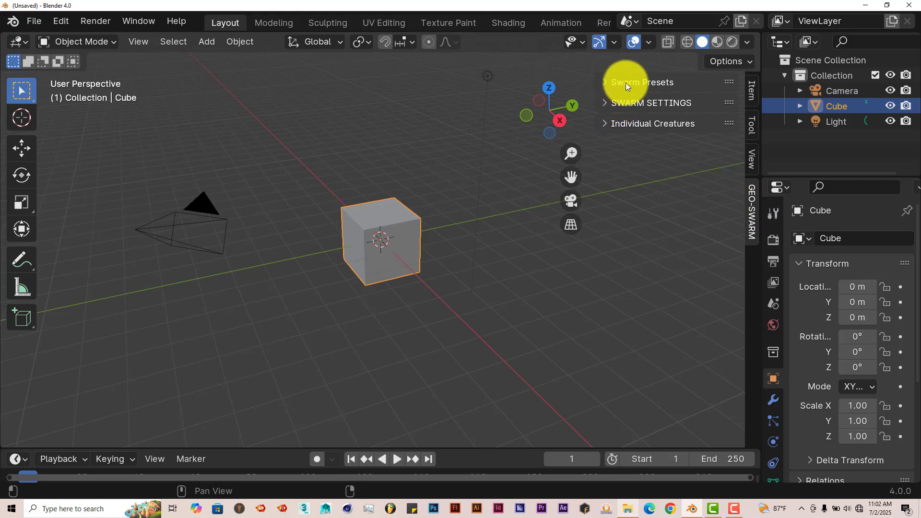
pyautogui.scroll(5, 403, 271)
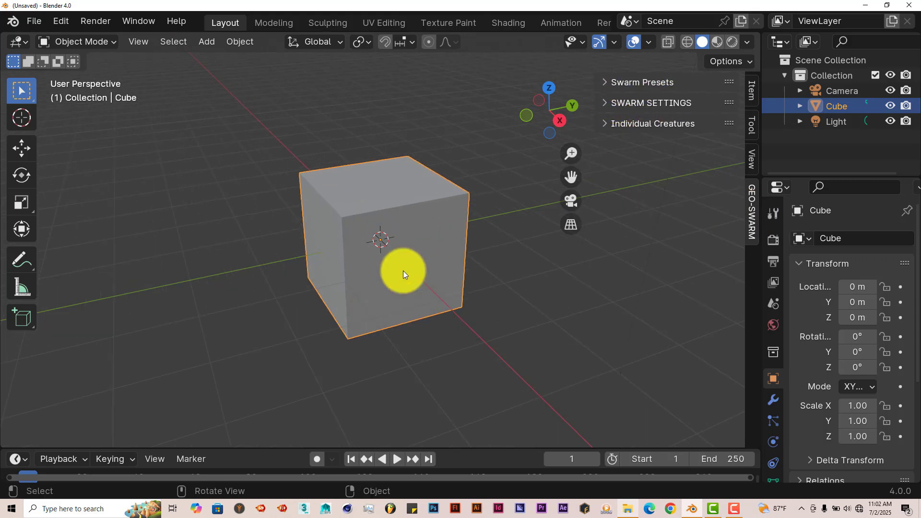
pyautogui.moveTo(398, 265); pyautogui.dragTo(397, 255, button='middle')
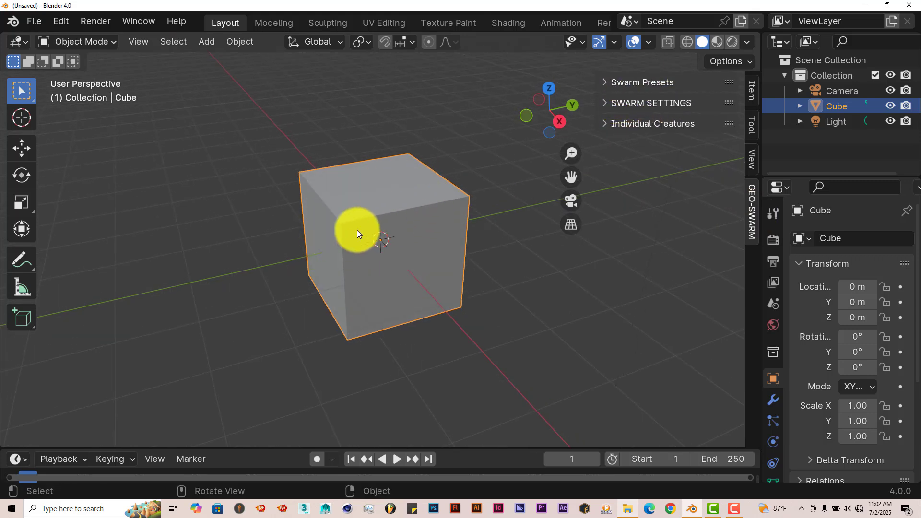
# Step: Replace the default cube with a plane scaled up to about 6.27
pyautogui.press('Delete')
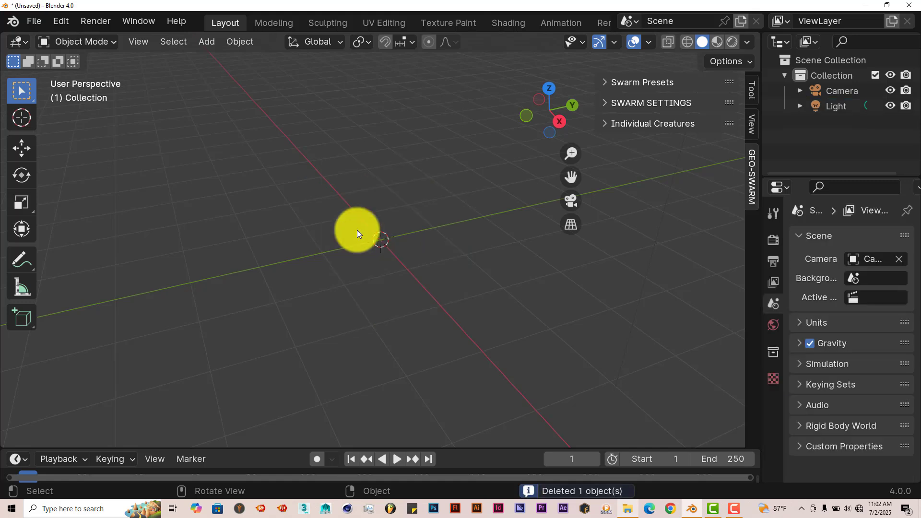
pyautogui.hotkey('shift', 'a')
pyautogui.moveTo(357, 201)
pyautogui.click(427, 202)
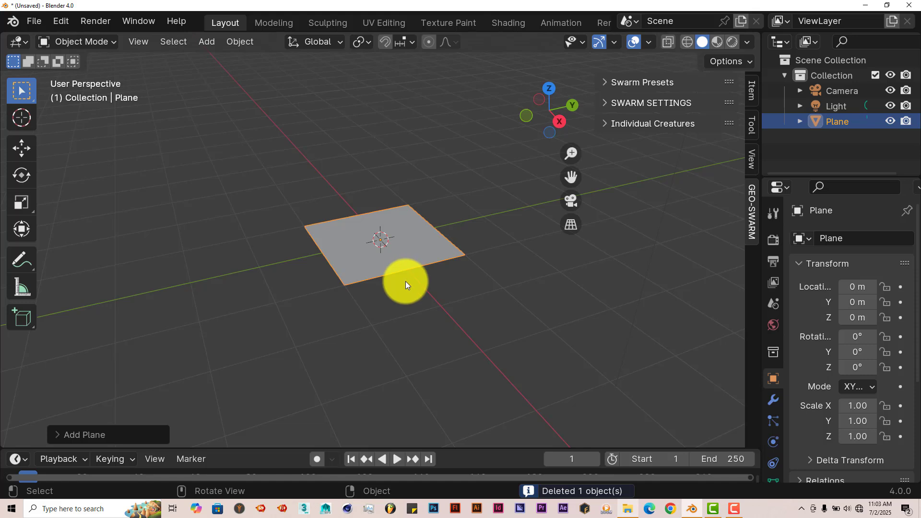
pyautogui.press('s')
pyautogui.click(628, 408)
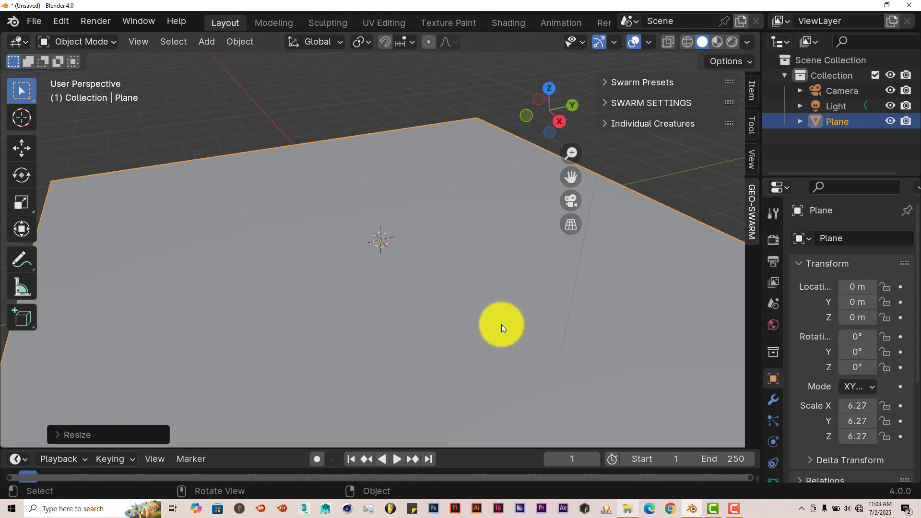
# Step: Apply the plane's scale with Ctrl+A so it reads 1.00 on every axis
pyautogui.scroll(-5, 502, 324)
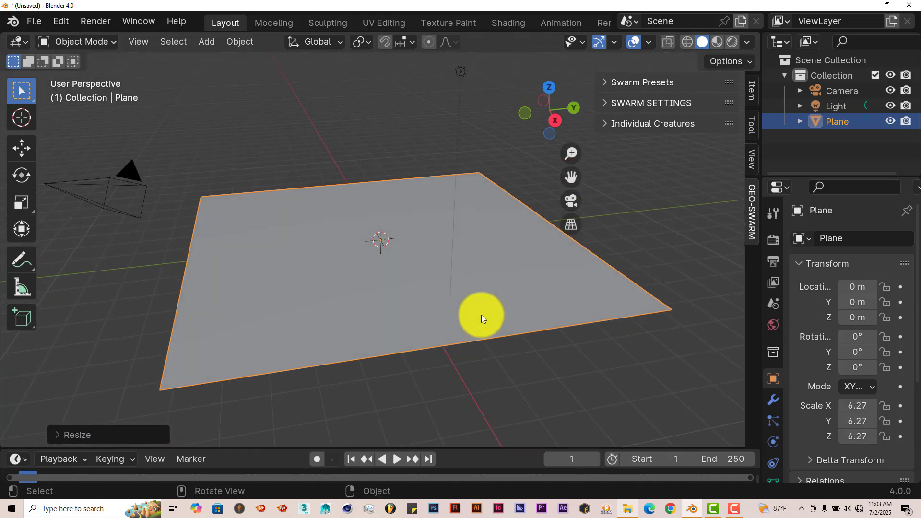
pyautogui.hotkey('ctrl', 'a')
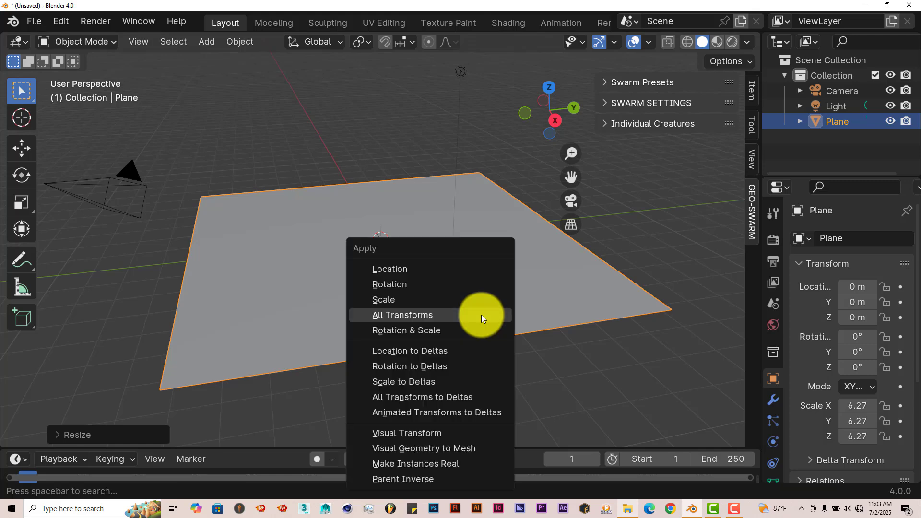
pyautogui.click(420, 300)
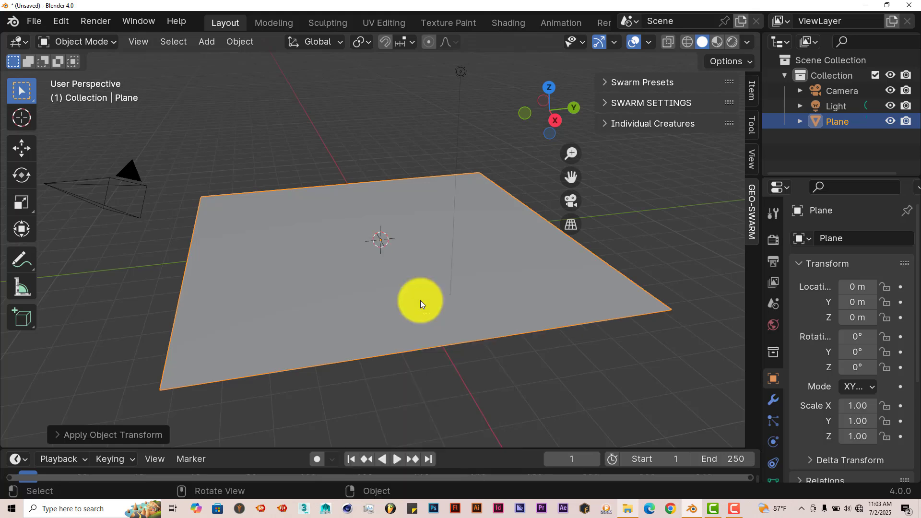
pyautogui.moveTo(393, 225); pyautogui.dragTo(493, 158, button='middle')
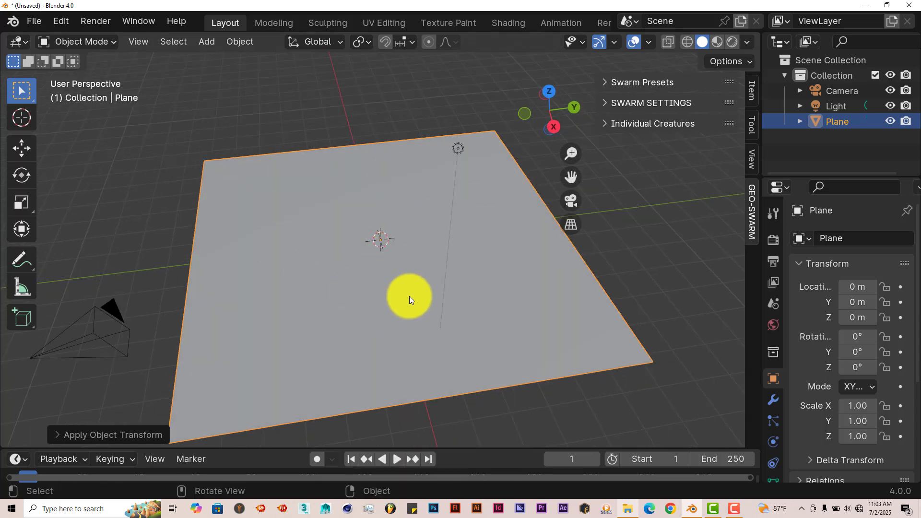
# Step: Expand Swarm Presets, browse the creature grid from ants to tuna, and keep Ant Preset
pyautogui.click(609, 82)
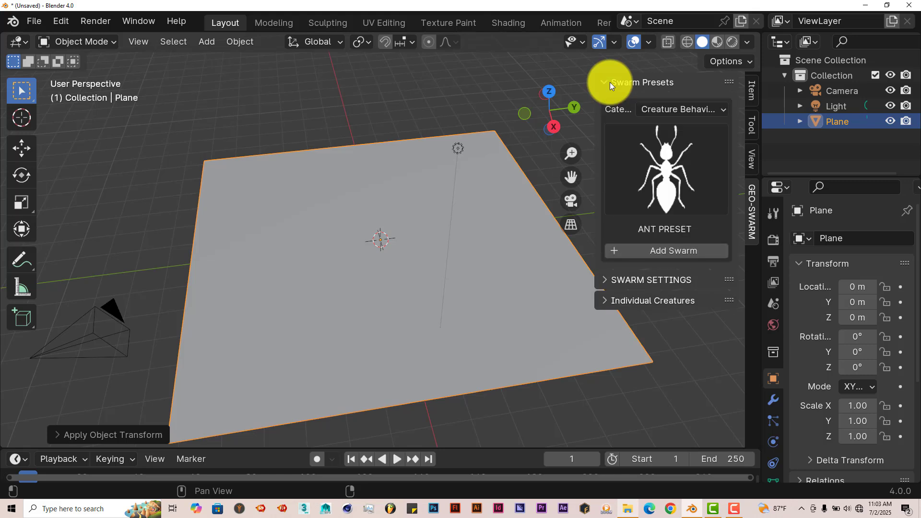
pyautogui.click(662, 168)
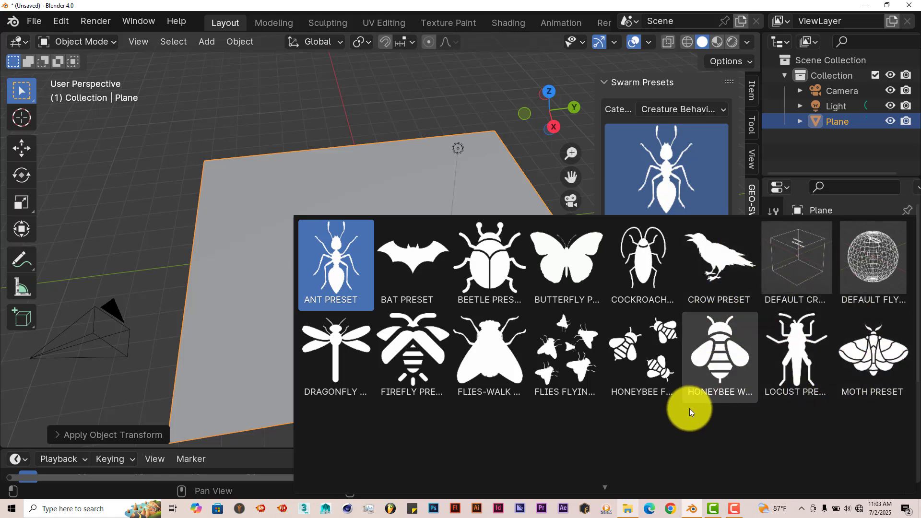
pyautogui.scroll(-1, 845, 361)
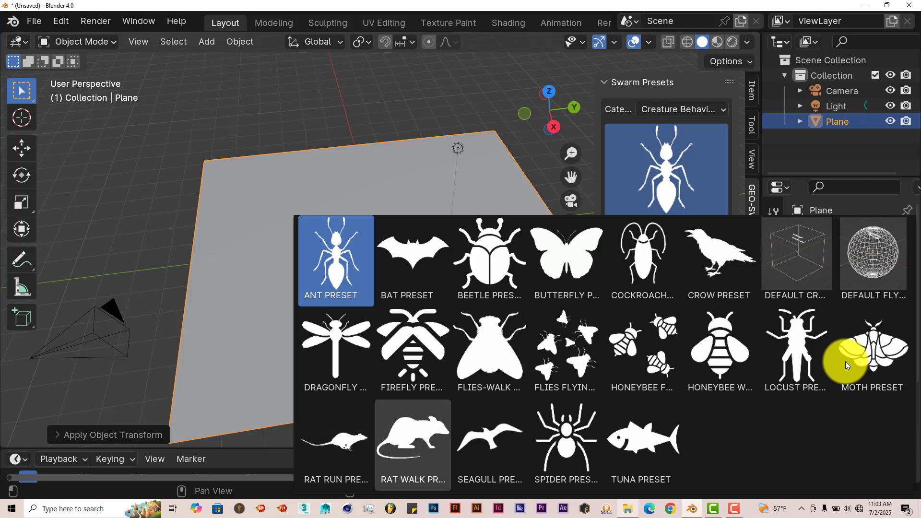
pyautogui.click(345, 276)
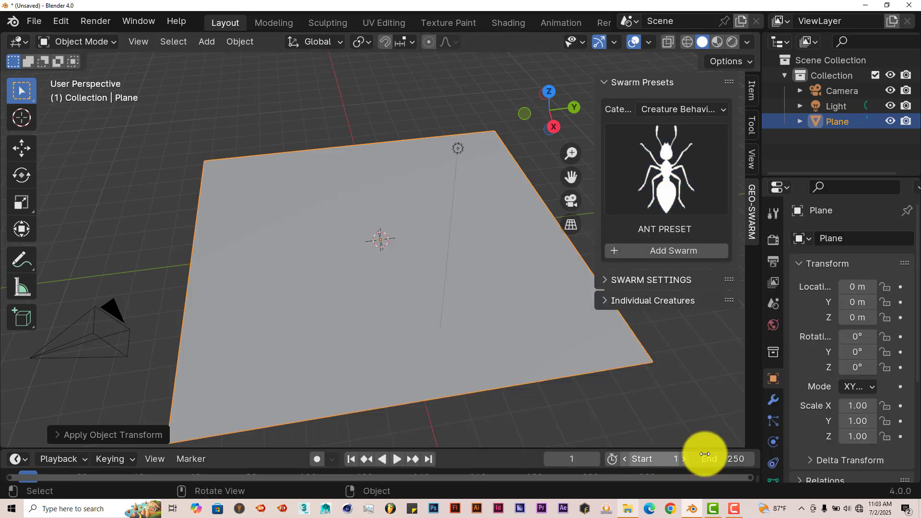
# Step: Add the Ant swarm, then inspect the new GEO-SWARM-Crawl Spawner box and ant model
pyautogui.moveTo(393, 324); pyautogui.dragTo(379, 318, button='middle')
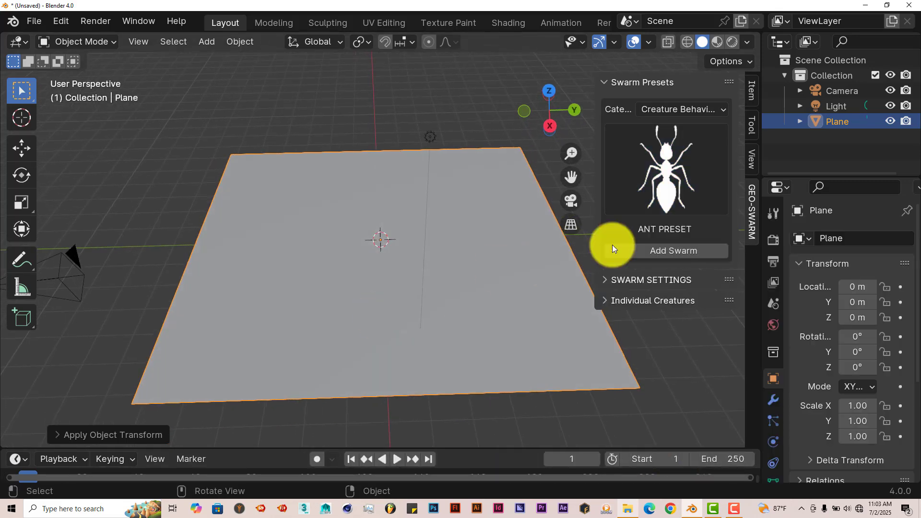
pyautogui.click(644, 251)
pyautogui.scroll(3, 427, 306)
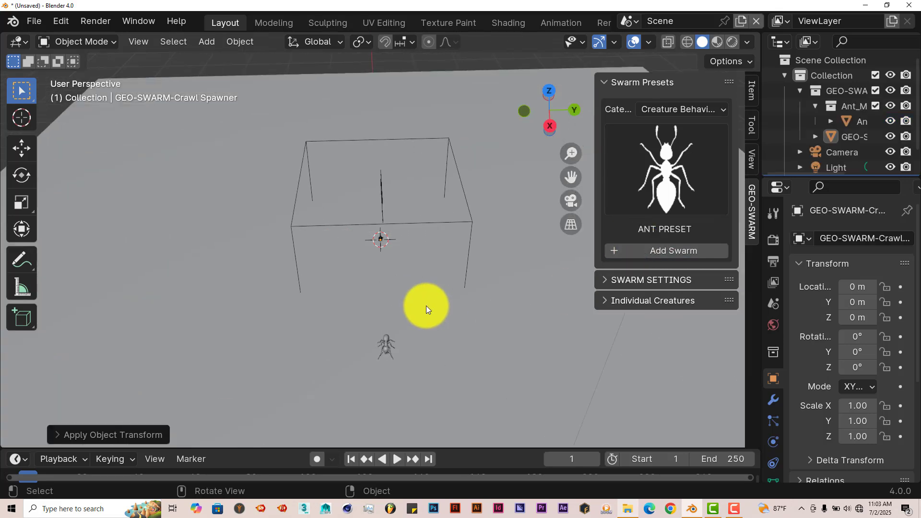
pyautogui.moveTo(426, 306); pyautogui.dragTo(457, 181, button='middle')
pyautogui.scroll(4, 451, 286)
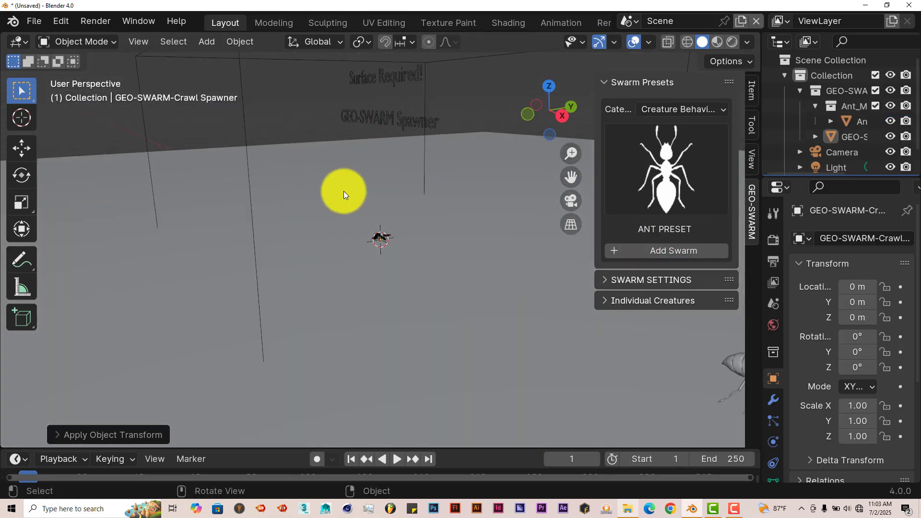
pyautogui.scroll(-4, 324, 141)
pyautogui.moveTo(339, 214)
pyautogui.mouseDown(button='middle')
pyautogui.moveTo(318, 212)
pyautogui.moveTo(352, 222)
pyautogui.mouseUp(button='middle')
pyautogui.scroll(5, 386, 323)
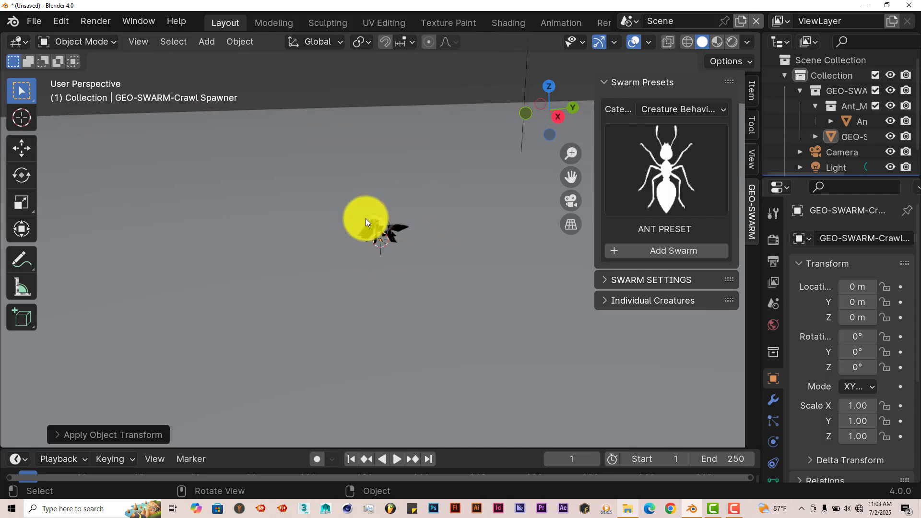
pyautogui.scroll(-3, 383, 222)
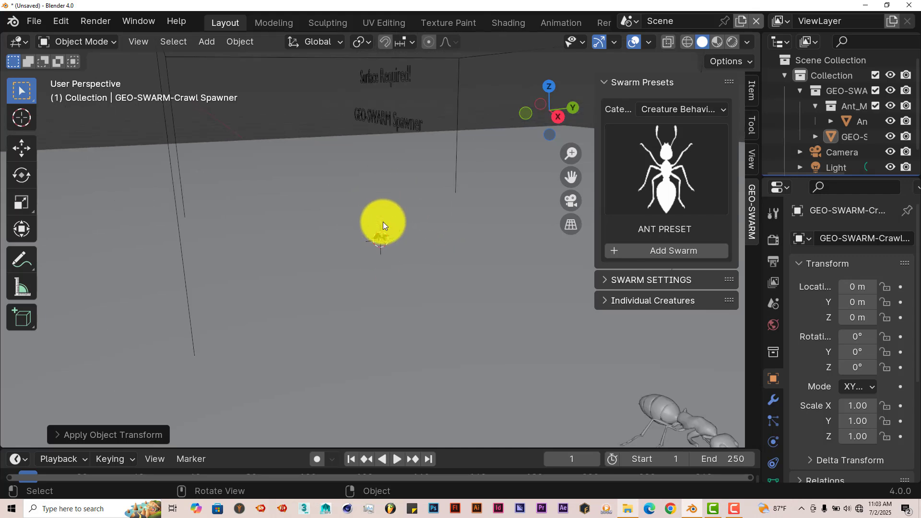
pyautogui.scroll(-4, 398, 295)
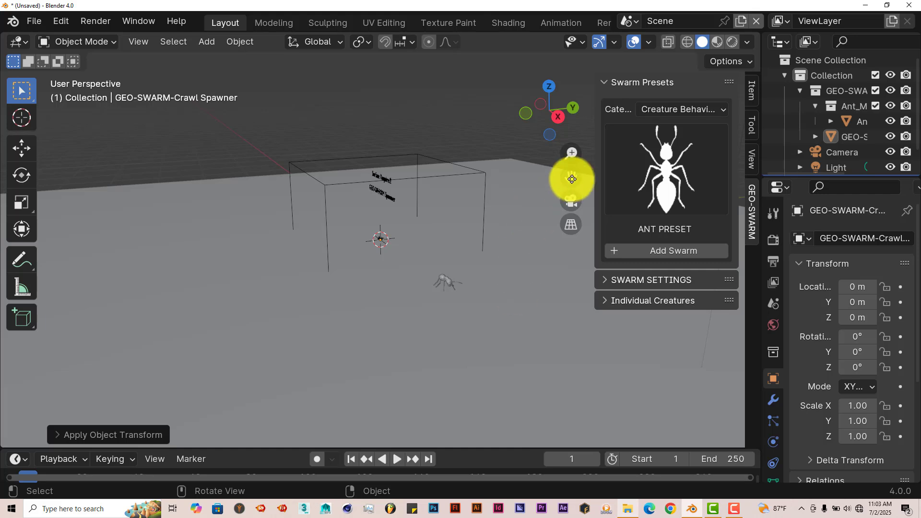
pyautogui.moveTo(571, 176); pyautogui.dragTo(519, 132)
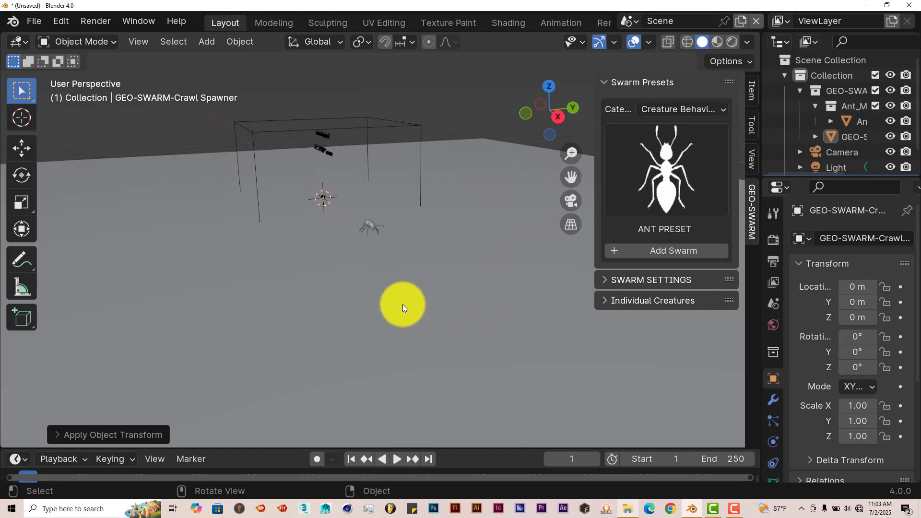
pyautogui.moveTo(398, 301); pyautogui.dragTo(398, 314, button='middle')
# Step: Select the ant model and drag it along X to 5.37 m with the Move gizmo
pyautogui.click(373, 244)
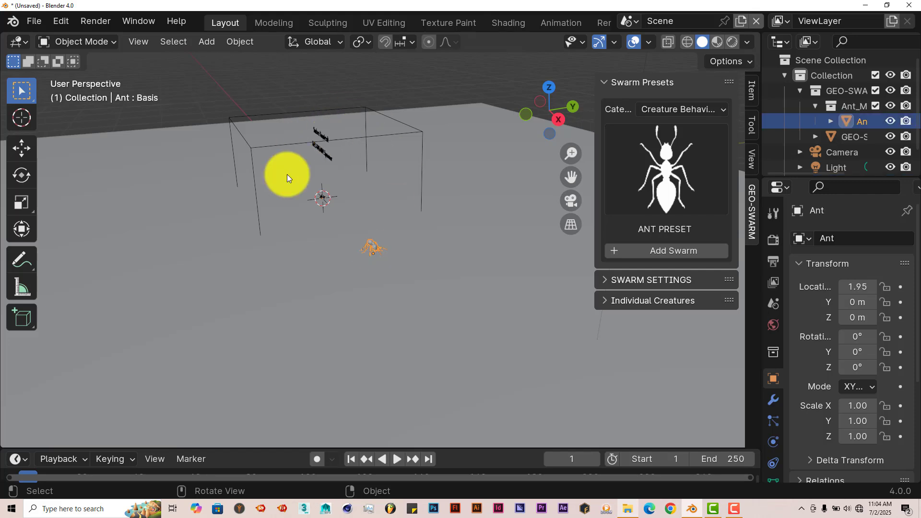
pyautogui.click(20, 150)
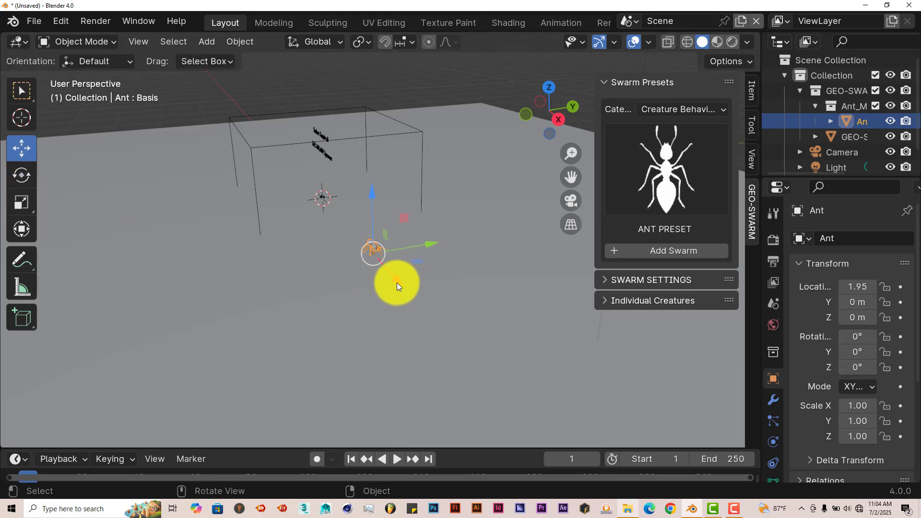
pyautogui.moveTo(397, 278); pyautogui.dragTo(457, 144)
pyautogui.scroll(4, 444, 145)
pyautogui.scroll(-3, 444, 146)
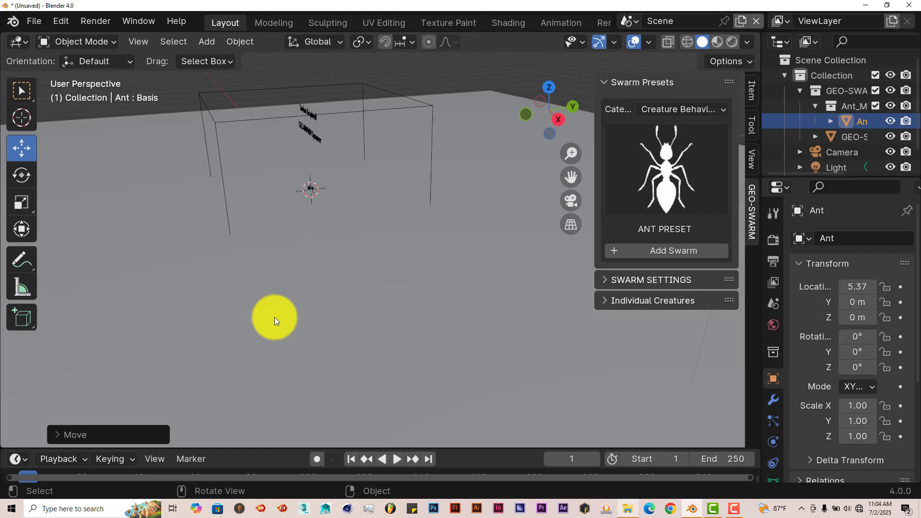
# Step: Rename the Plane object to 'land' in the Outliner and give the Outliner more room
pyautogui.click(271, 287)
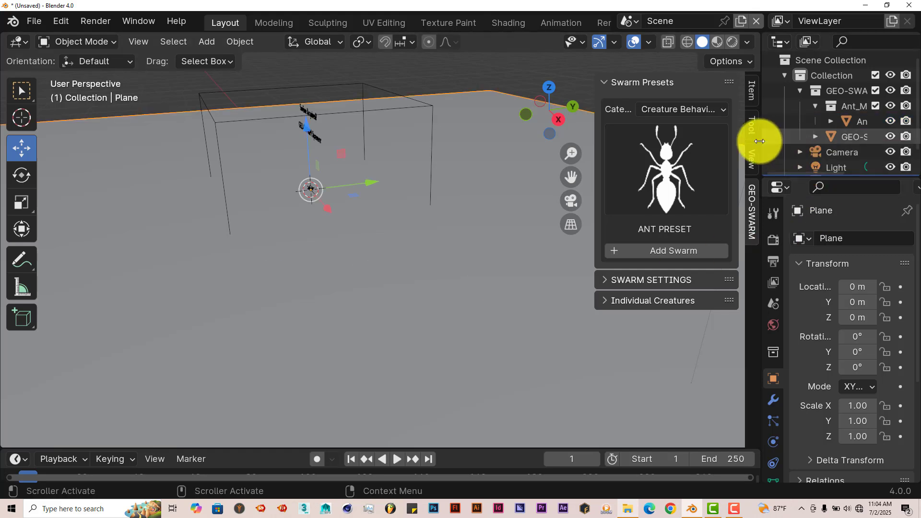
pyautogui.moveTo(759, 141); pyautogui.dragTo(689, 141)
pyautogui.scroll(-2, 771, 142)
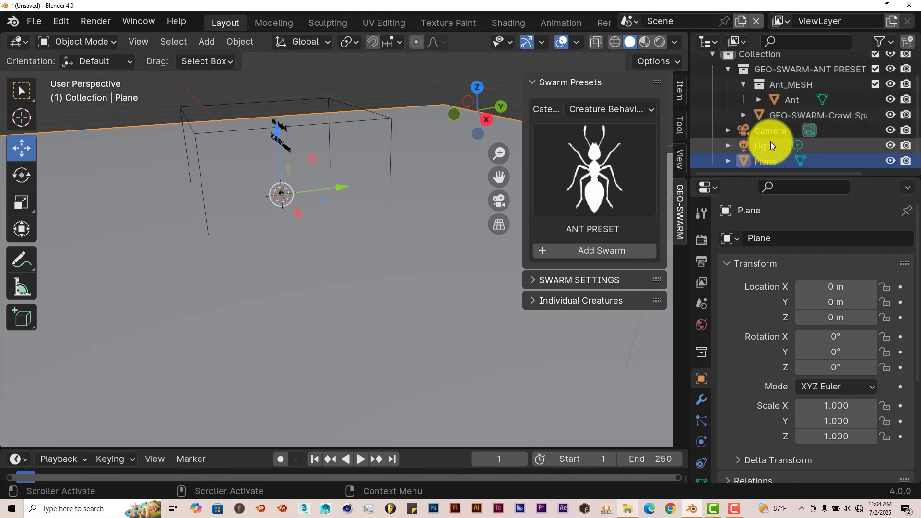
pyautogui.doubleClick(769, 161)
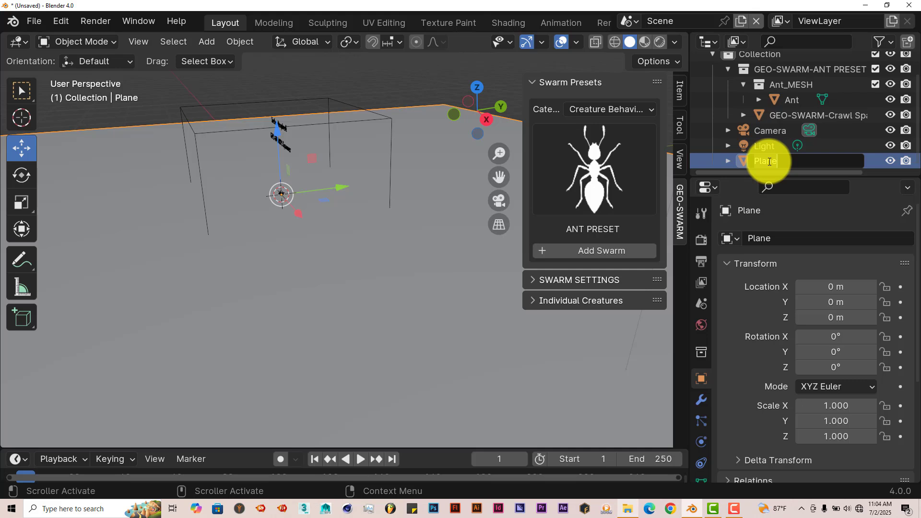
pyautogui.hotkey('ctrl', 'BackSpace')
pyautogui.write('land')
pyautogui.press('Return')
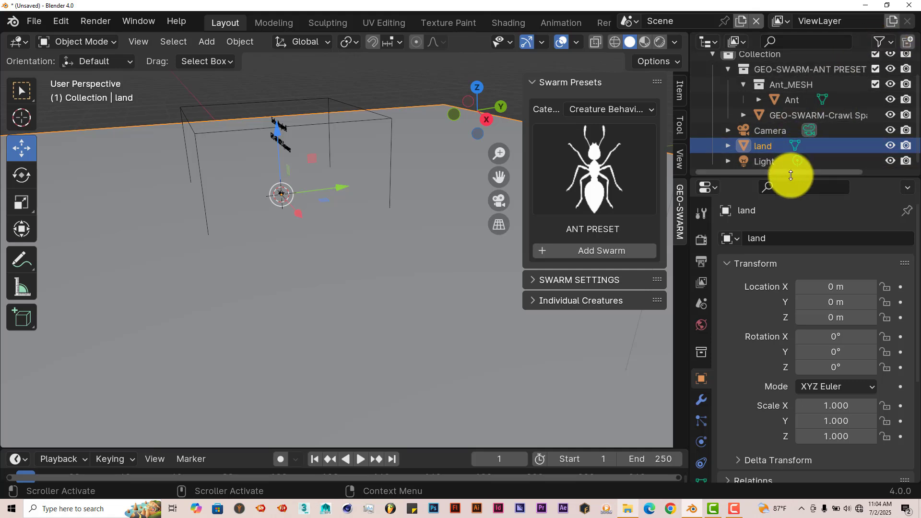
pyautogui.moveTo(791, 175); pyautogui.dragTo(790, 249)
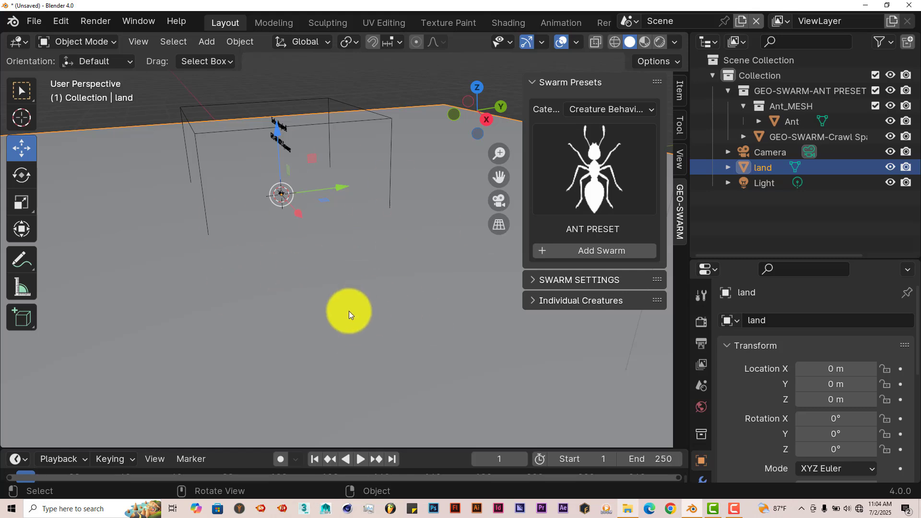
# Step: Create a new collection under Scene Collection and rename it 'land spawn'
pyautogui.click(758, 59)
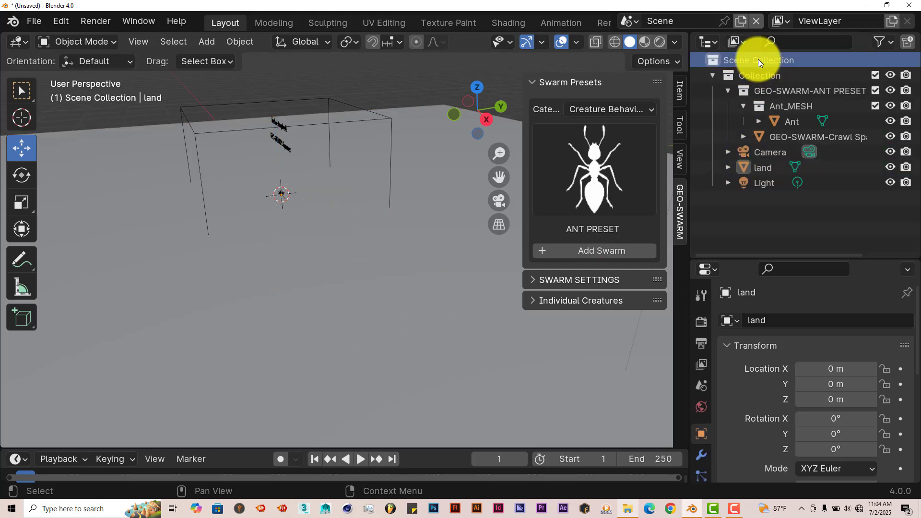
pyautogui.rightClick(758, 61)
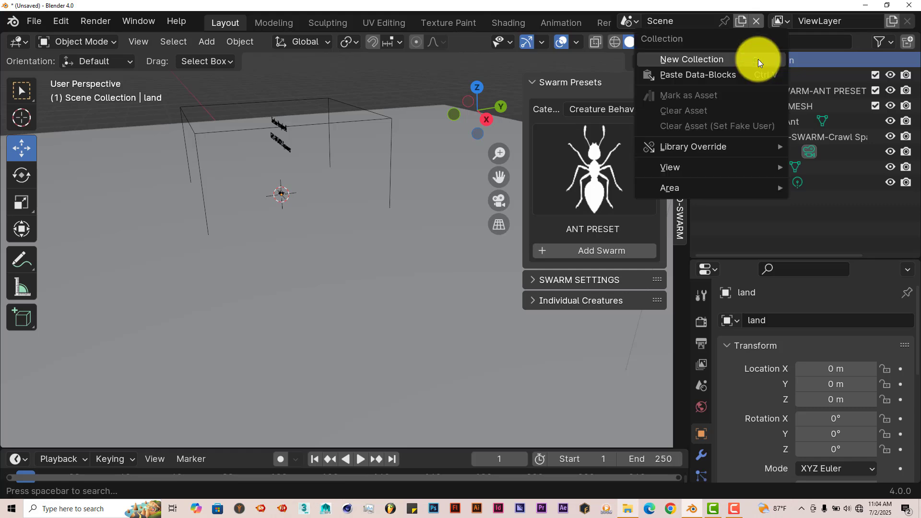
pyautogui.click(758, 59)
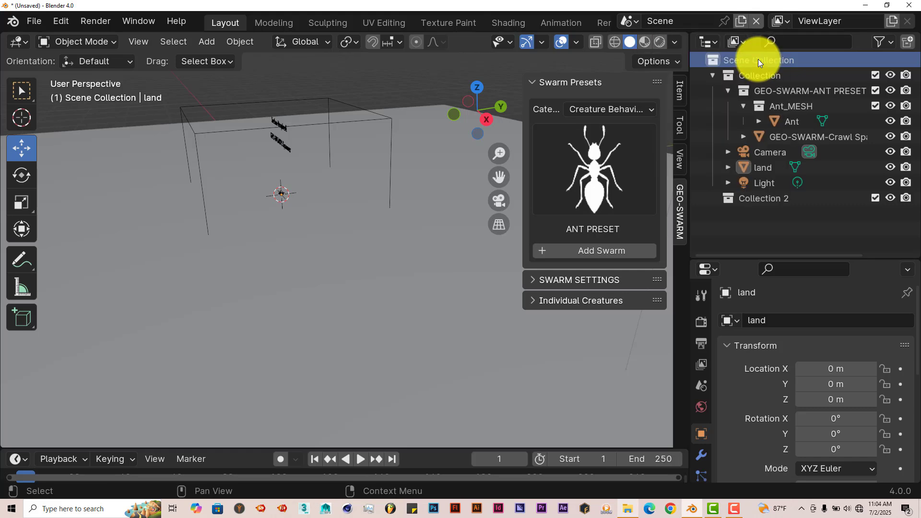
pyautogui.doubleClick(784, 201)
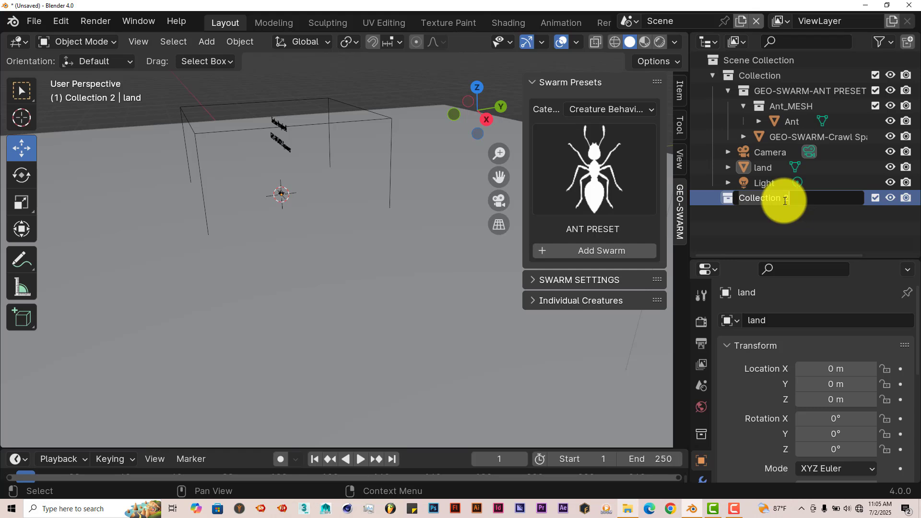
pyautogui.write('land')
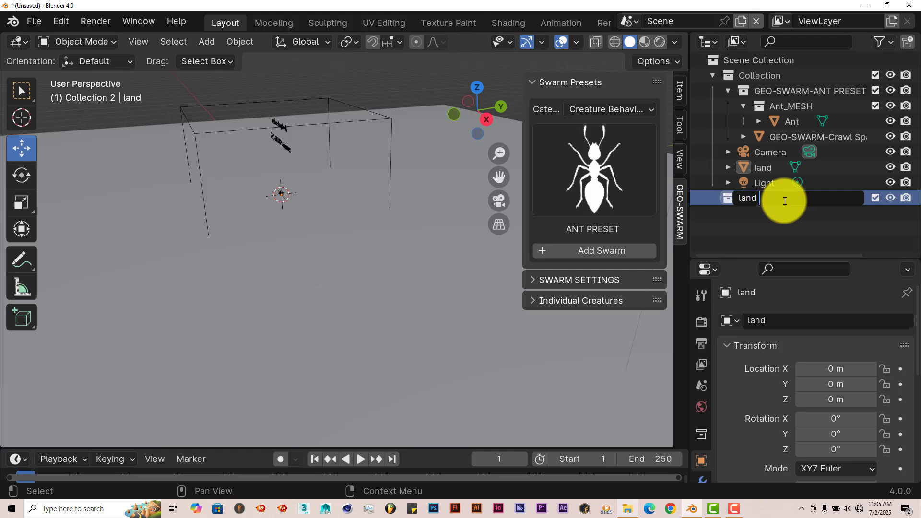
pyautogui.write(' spawn')
pyautogui.press('Return')
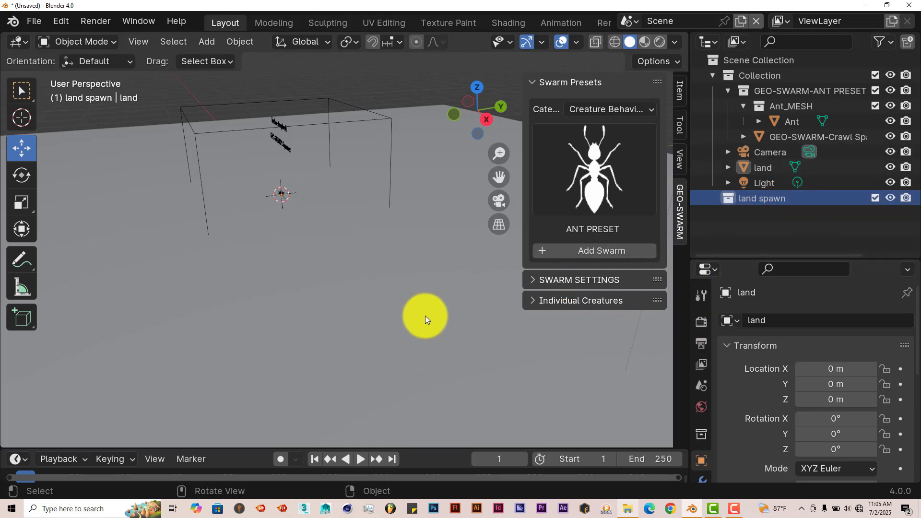
# Step: Select land and move it into the land spawn collection with M
pyautogui.click(425, 315)
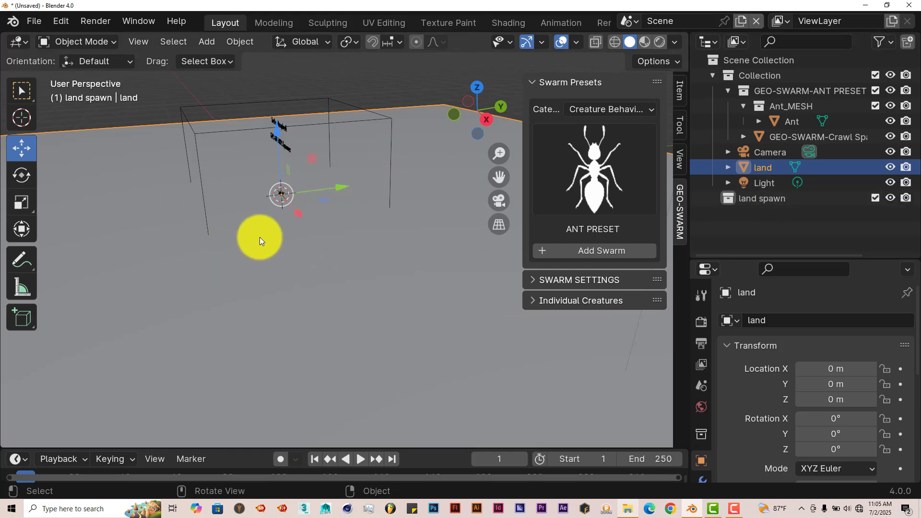
pyautogui.press('m')
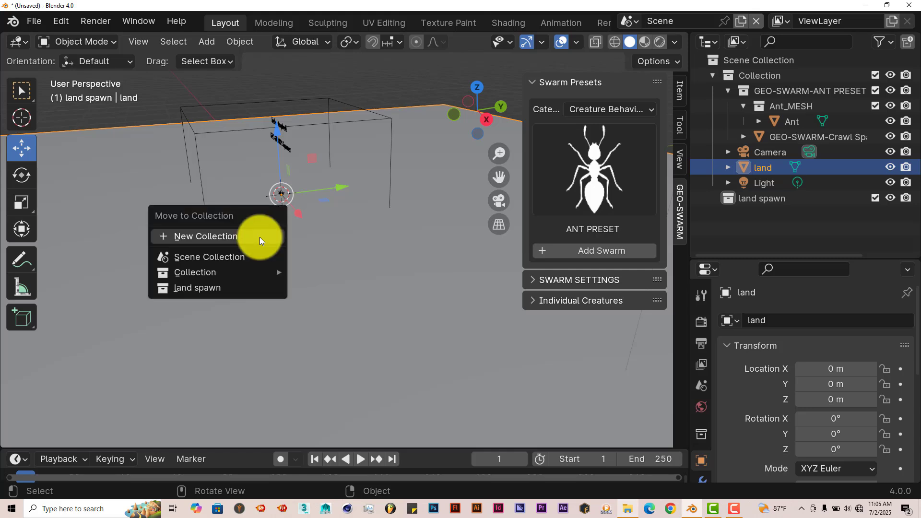
pyautogui.click(212, 286)
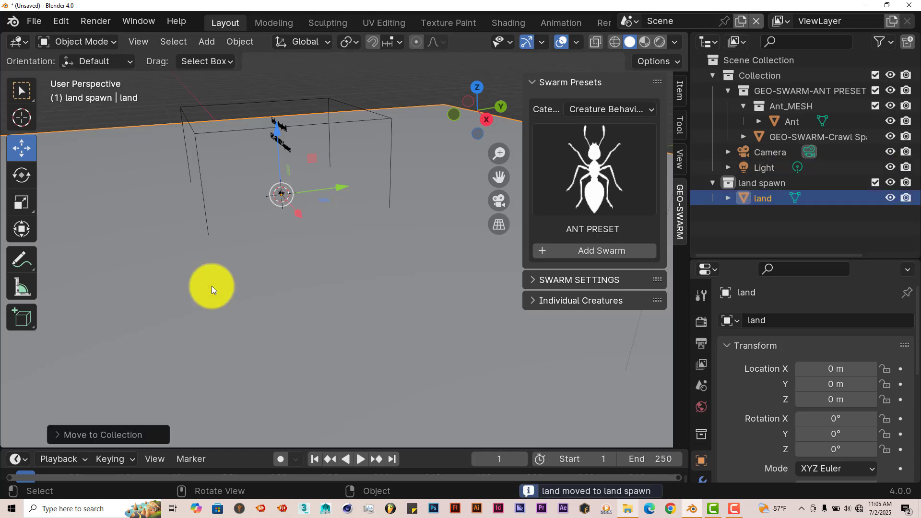
# Step: Set the Crawl Spawner's Surface Collection to land spawn, then orbit to view the 400 scattered ants
pyautogui.click(310, 102)
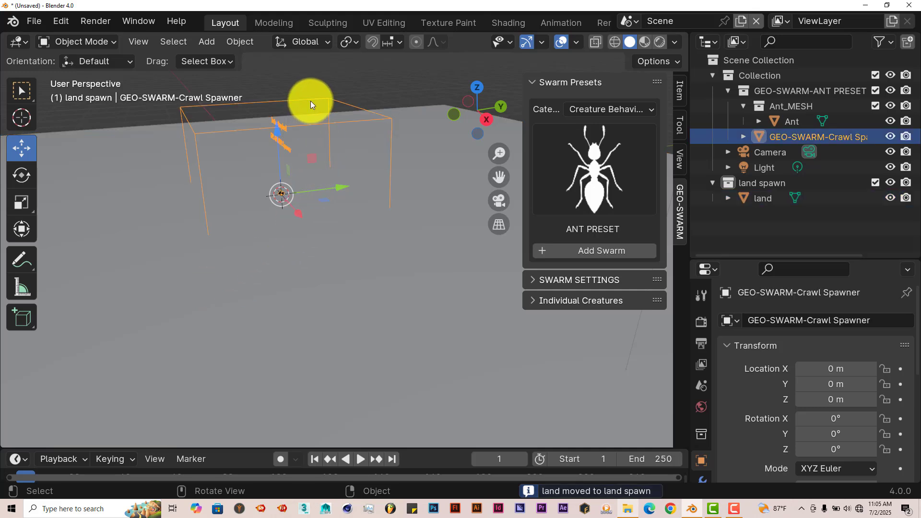
pyautogui.click(534, 282)
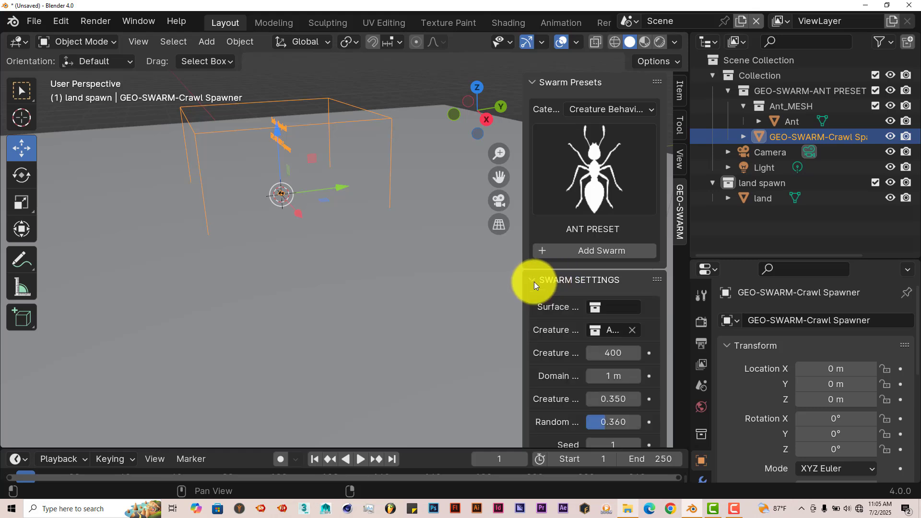
pyautogui.moveTo(521, 290); pyautogui.dragTo(477, 290)
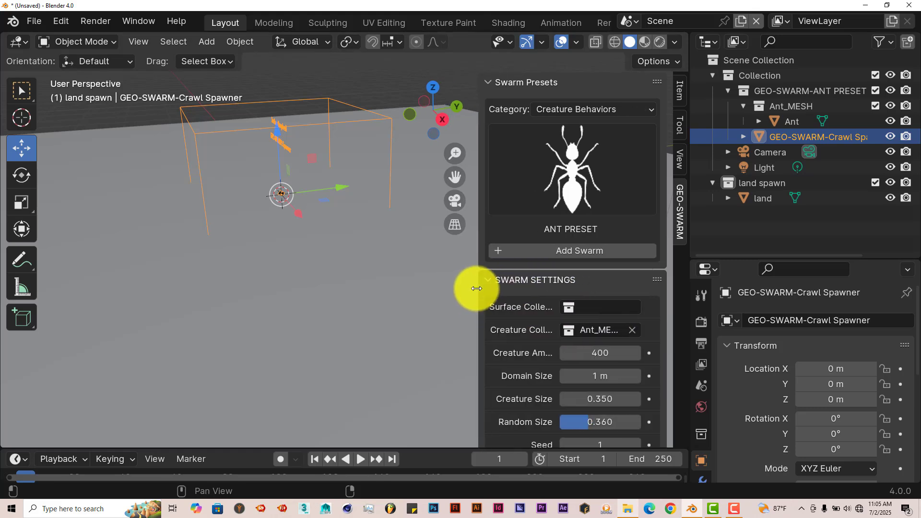
pyautogui.click(590, 306)
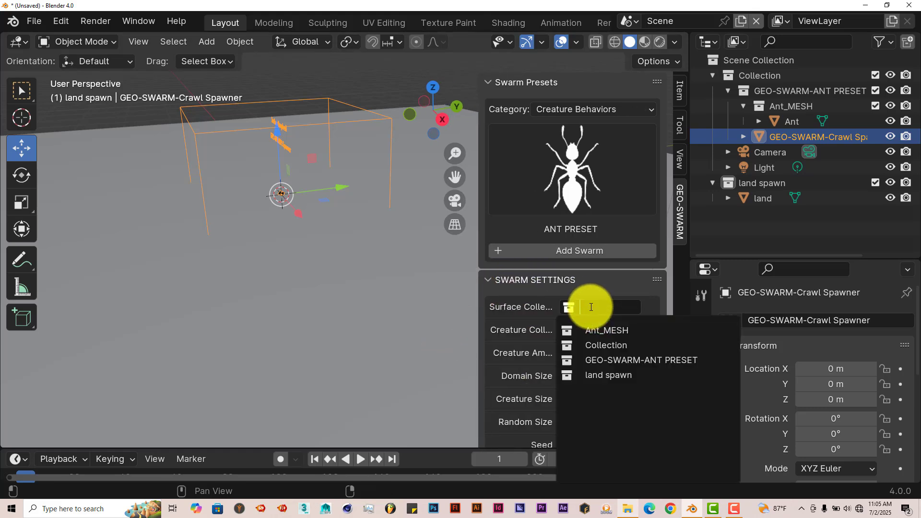
pyautogui.click(598, 377)
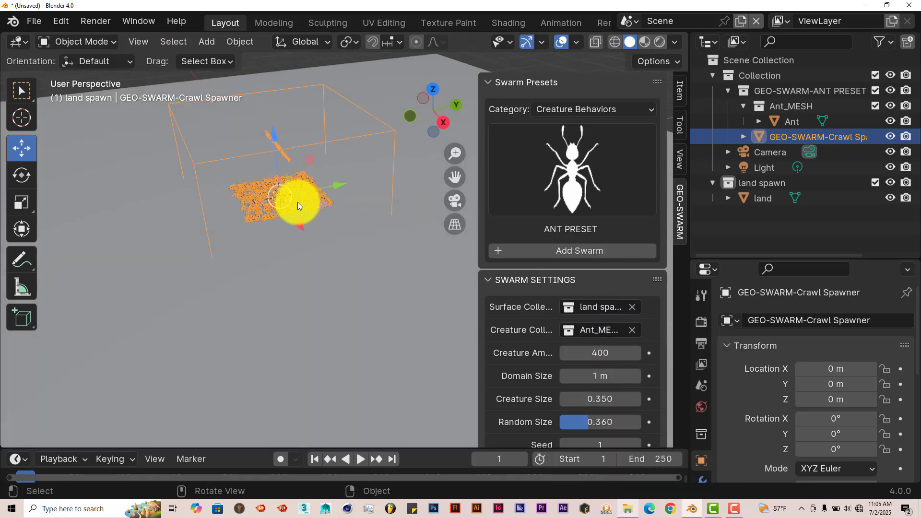
pyautogui.moveTo(296, 201); pyautogui.dragTo(247, 202, button='middle')
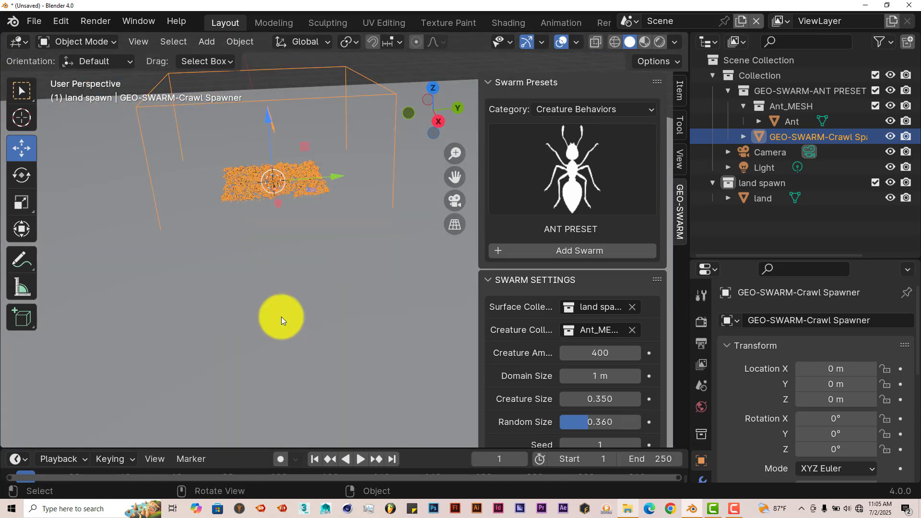
pyautogui.moveTo(243, 259); pyautogui.dragTo(242, 261, button='middle')
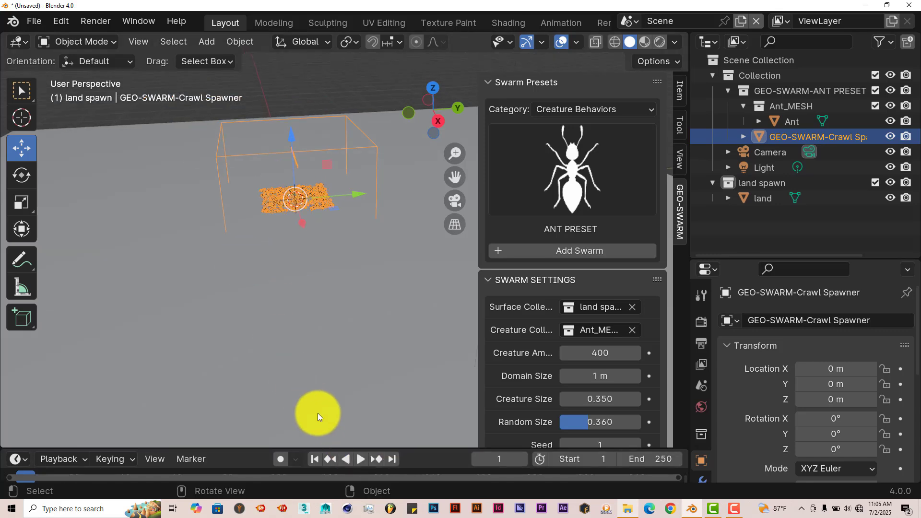
pyautogui.click(360, 459)
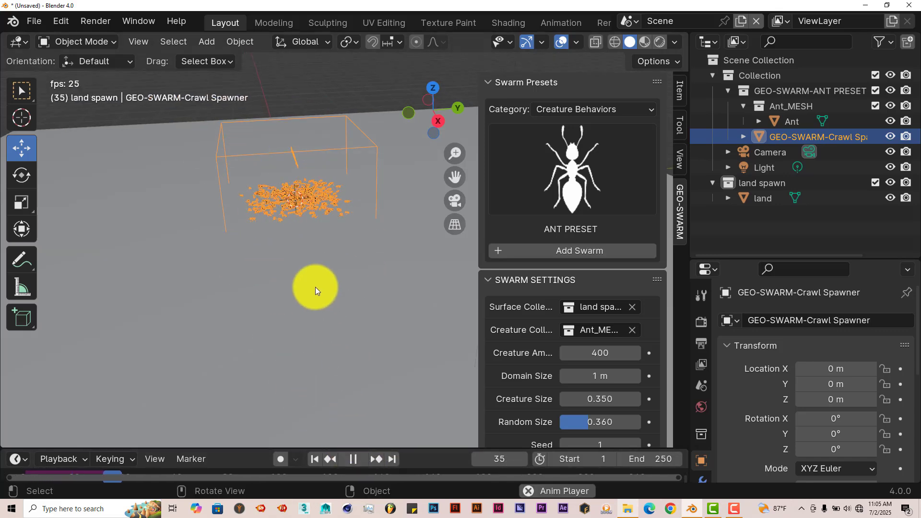
pyautogui.scroll(3, 287, 280)
pyautogui.moveTo(455, 177); pyautogui.dragTo(388, 248)
pyautogui.scroll(6, 381, 248)
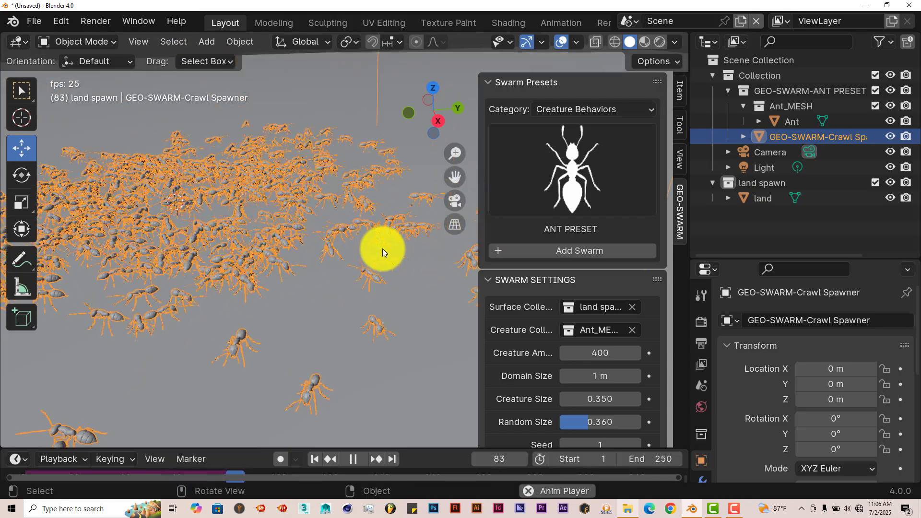
pyautogui.click(353, 459)
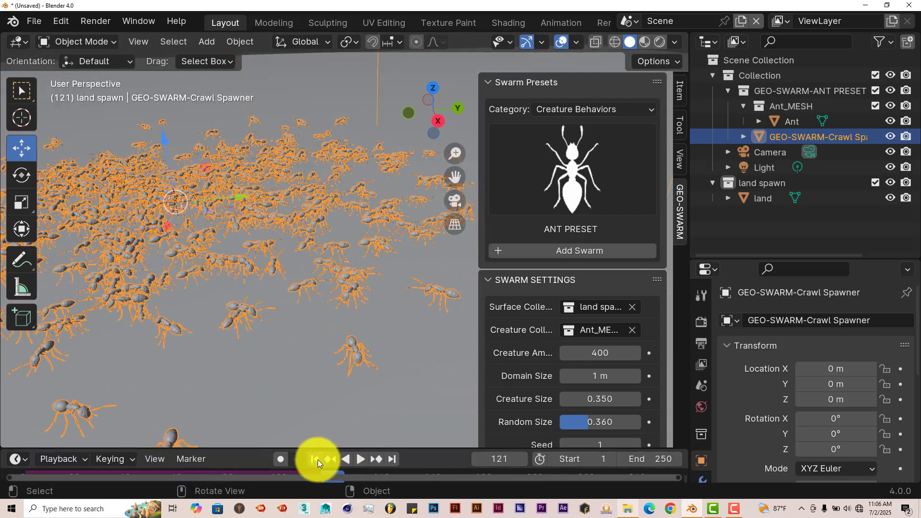
pyautogui.click(316, 460)
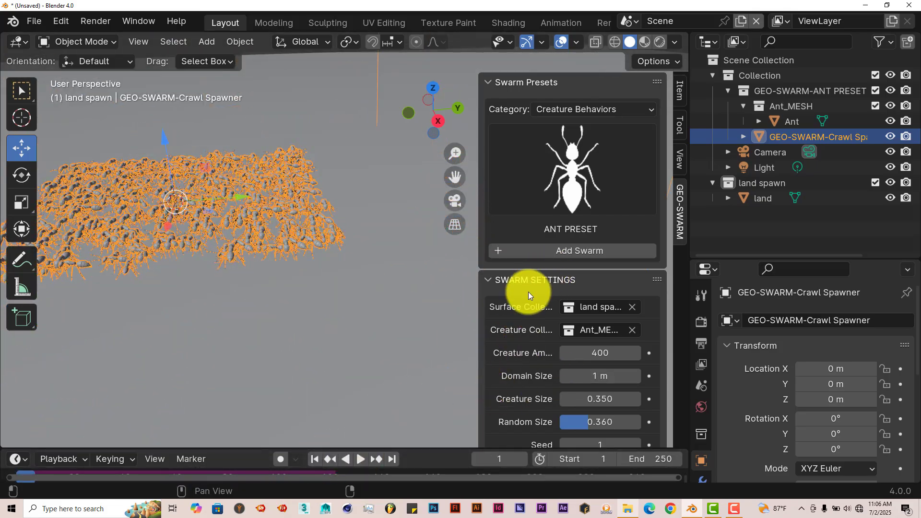
pyautogui.scroll(-2, 536, 336)
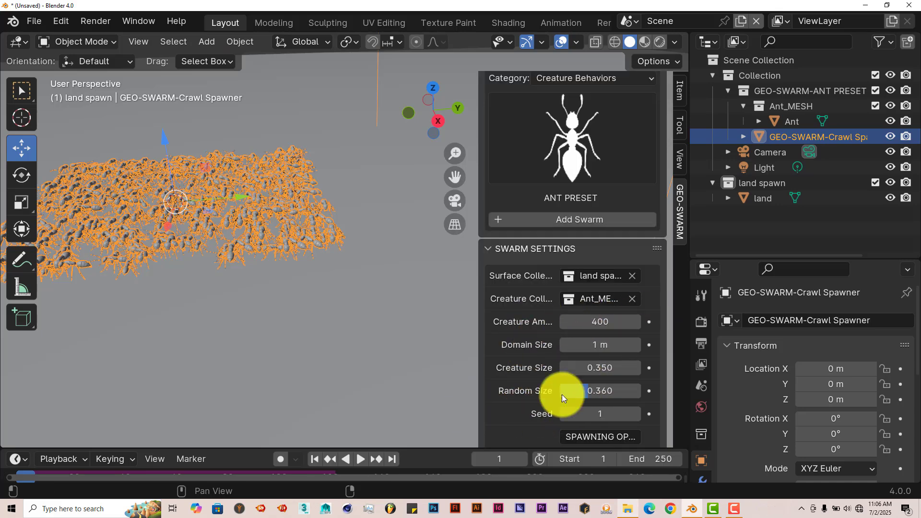
# Step: Change the crawl spawner's Creature Amount from 400 to 200
pyautogui.click(604, 324)
pyautogui.click(606, 320)
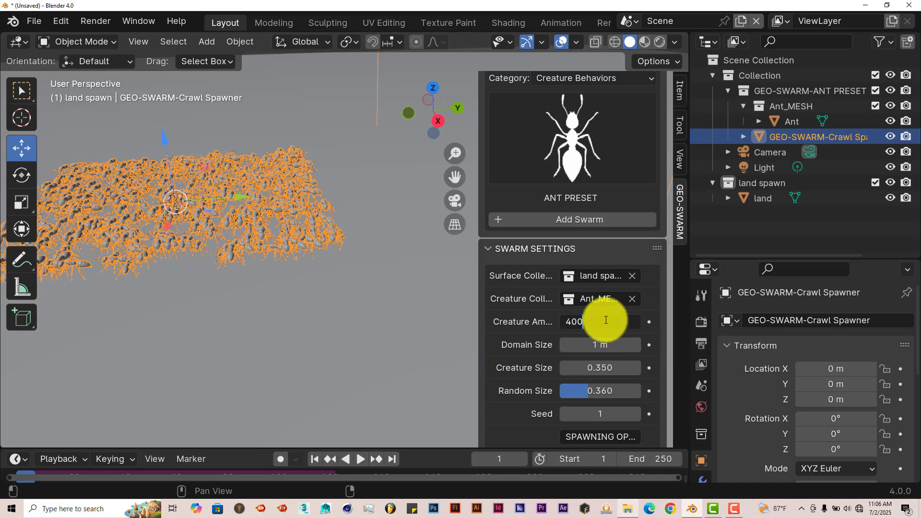
pyautogui.moveTo(607, 320); pyautogui.dragTo(533, 326)
pyautogui.write('200')
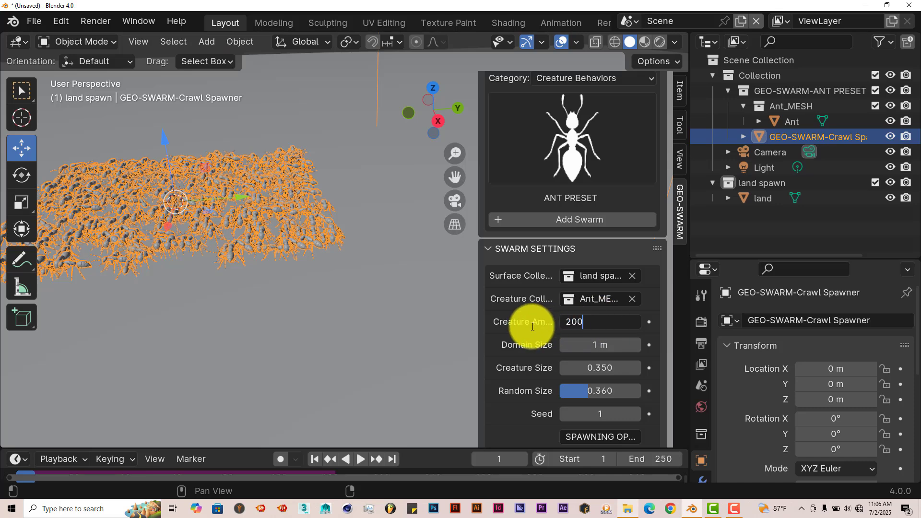
pyautogui.press('Return')
pyautogui.scroll(-2, 254, 331)
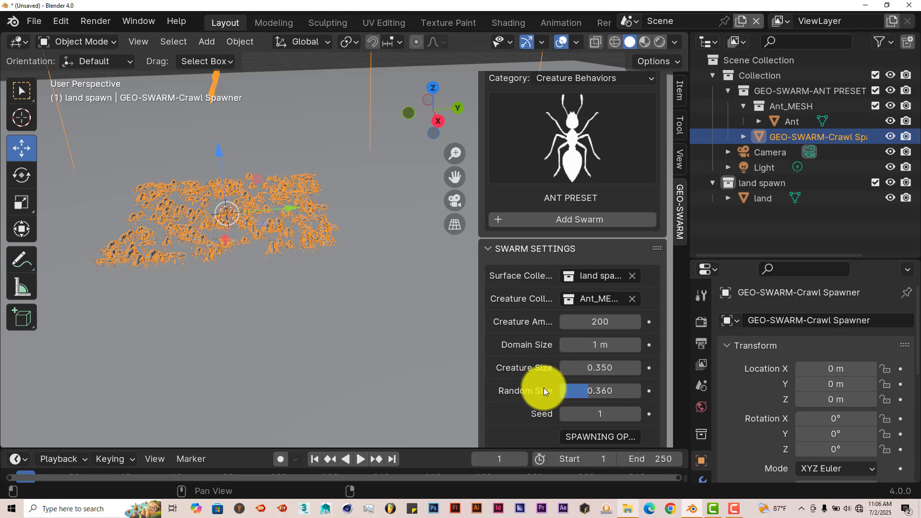
pyautogui.scroll(-5, 556, 386)
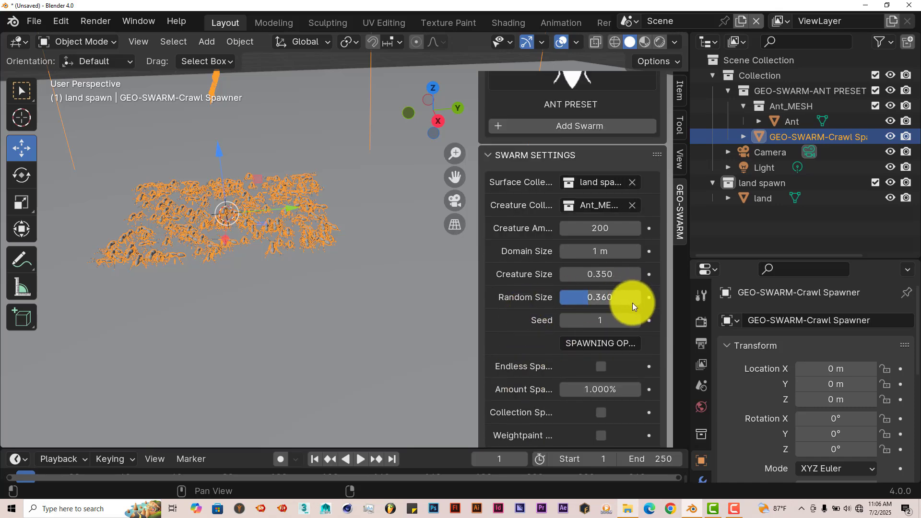
pyautogui.scroll(1, 331, 298)
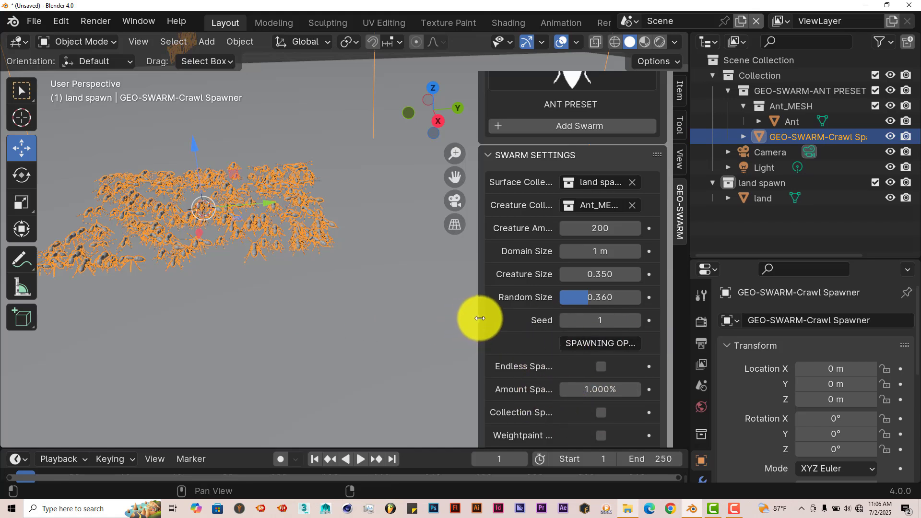
# Step: Widen the sidebar and scroll through the Gravity, Movement and Jumping settings, with jumping off
pyautogui.moveTo(480, 319); pyautogui.dragTo(438, 314)
pyautogui.scroll(-5, 615, 360)
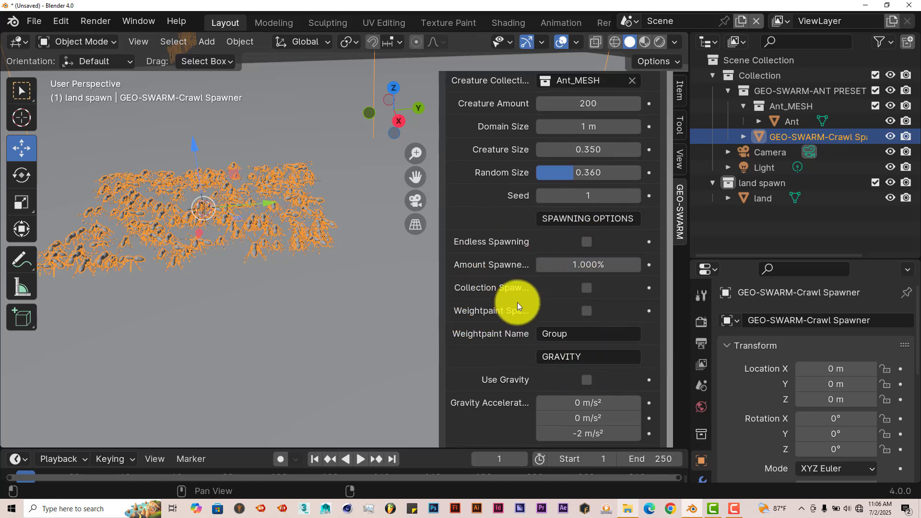
pyautogui.scroll(-1, 546, 344)
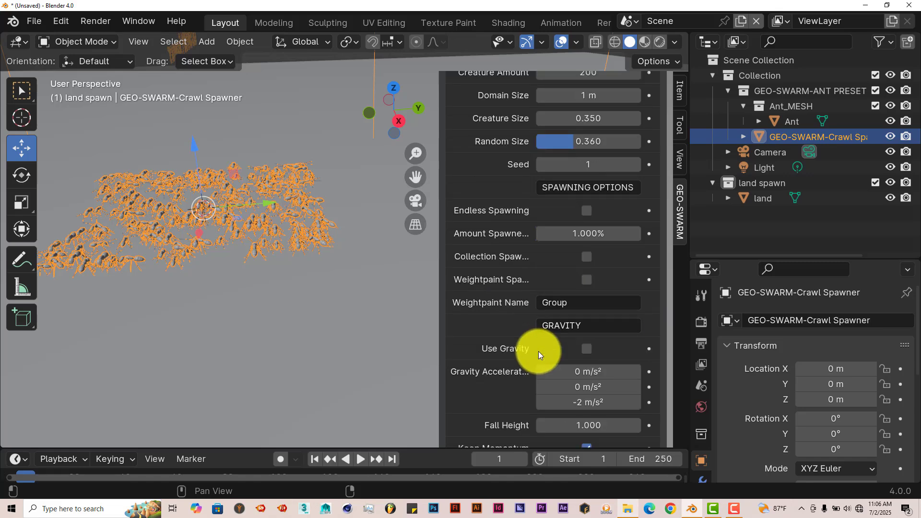
pyautogui.scroll(-5, 592, 321)
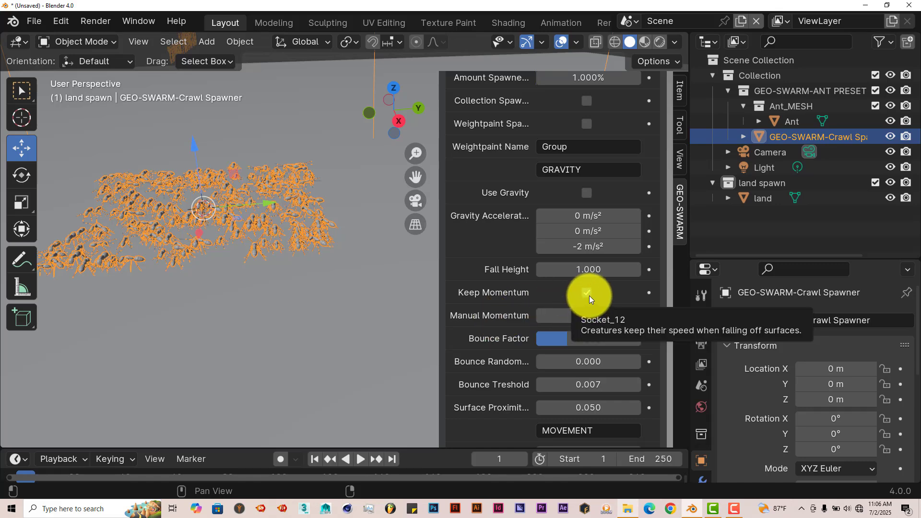
pyautogui.scroll(-5, 589, 417)
pyautogui.scroll(-4, 596, 361)
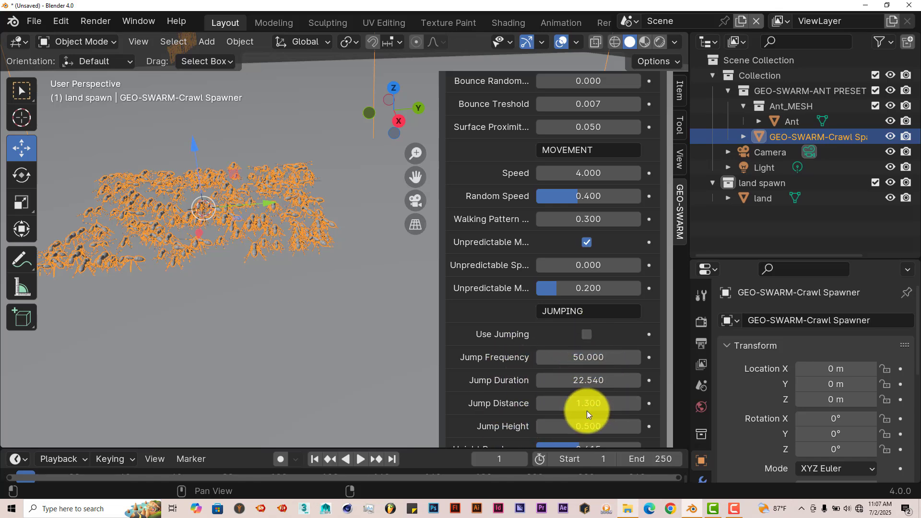
pyautogui.scroll(-8, 586, 384)
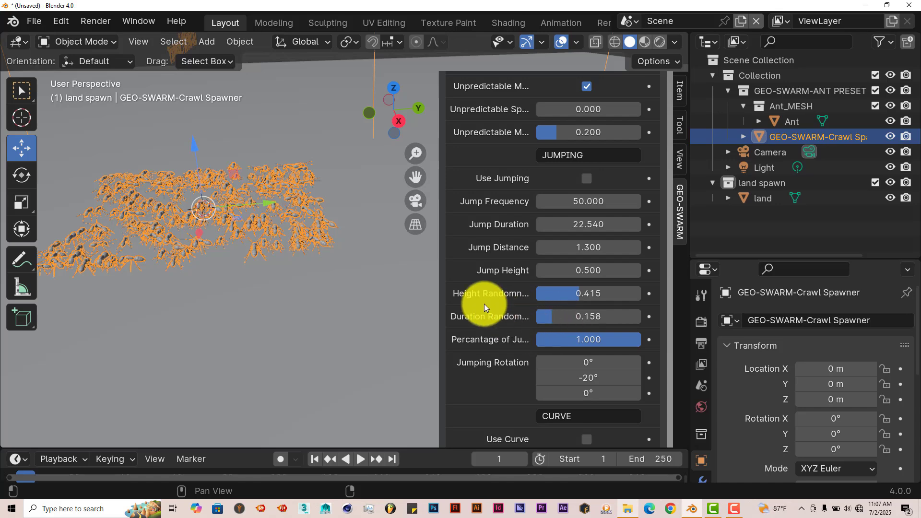
# Step: Review the curve following, attraction and avoidance settings, then orbit around the swarm spawner
pyautogui.scroll(-5, 633, 327)
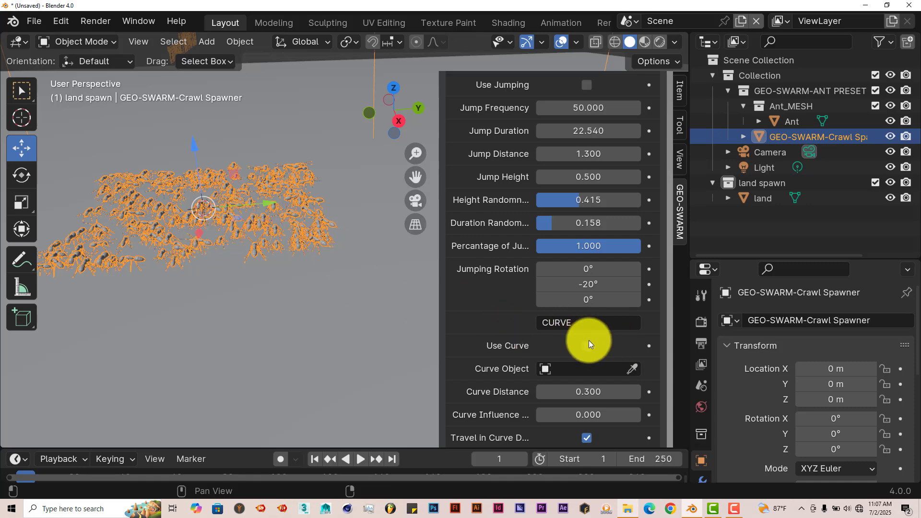
pyautogui.scroll(-5, 592, 341)
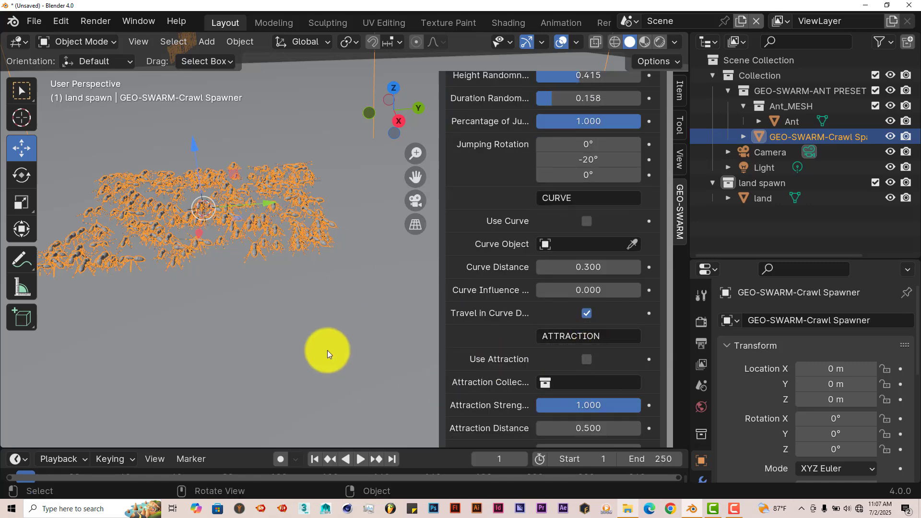
pyautogui.scroll(-4, 291, 266)
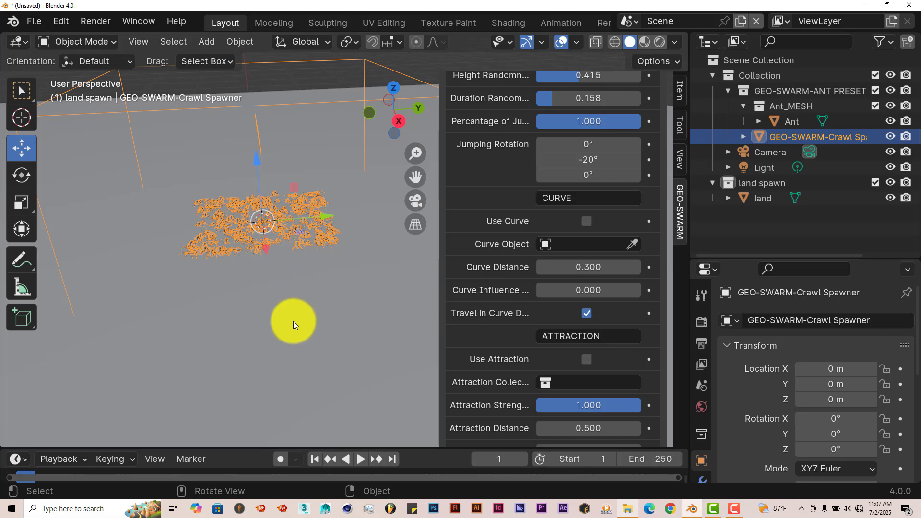
pyautogui.scroll(-6, 595, 388)
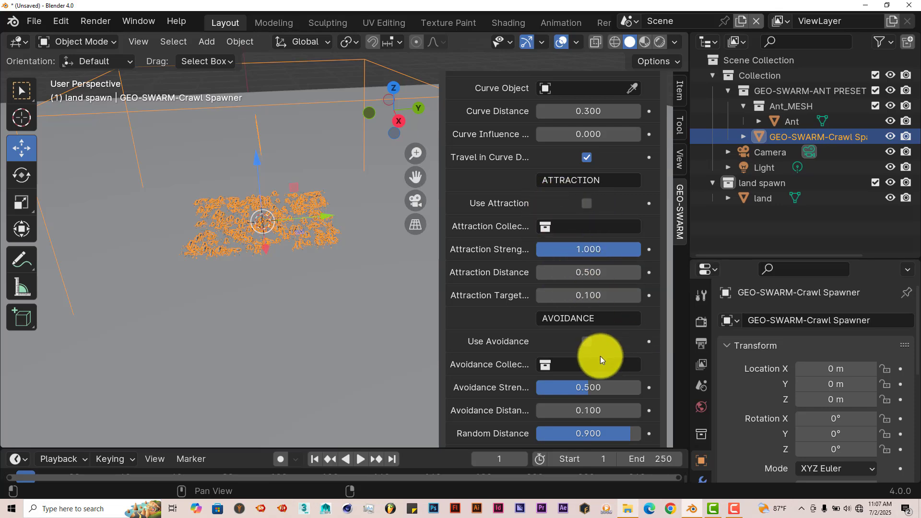
pyautogui.scroll(-4, 619, 342)
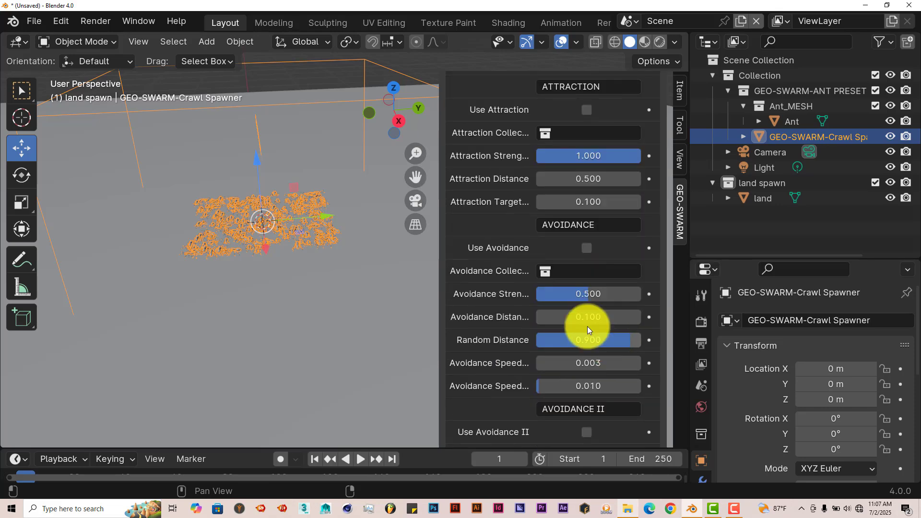
pyautogui.scroll(-4, 611, 321)
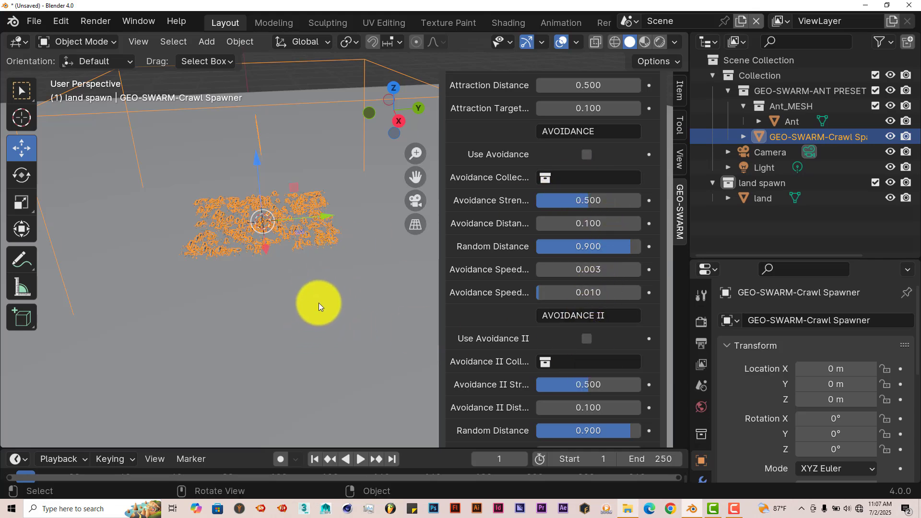
pyautogui.scroll(-4, 573, 327)
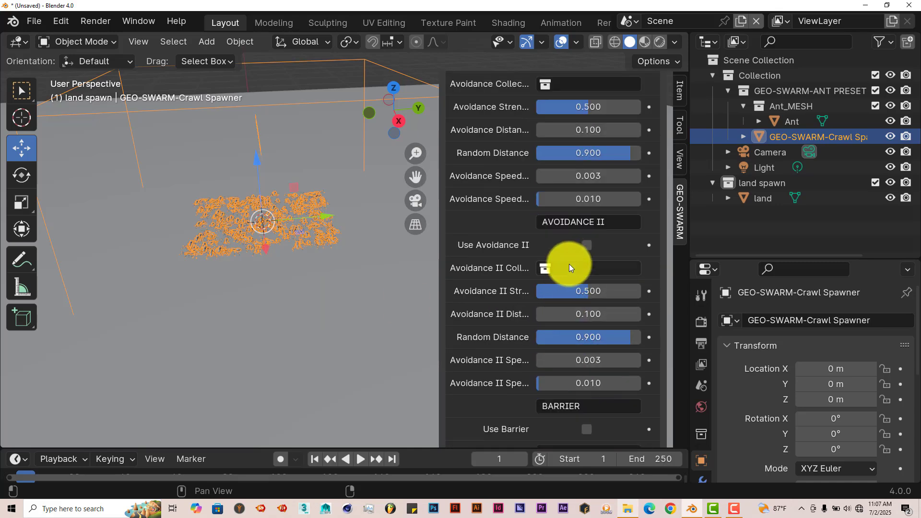
pyautogui.scroll(-5, 561, 343)
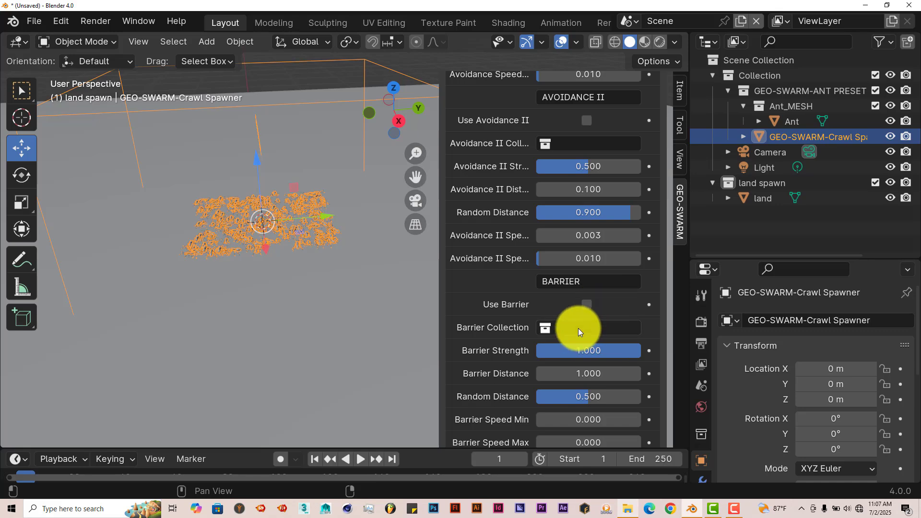
pyautogui.scroll(-2, 573, 386)
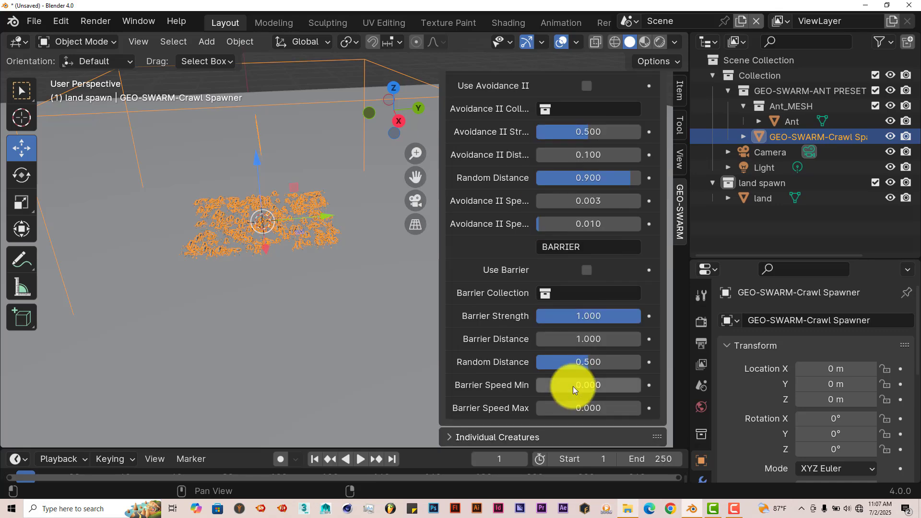
pyautogui.scroll(8, 573, 386)
pyautogui.scroll(5, 573, 386)
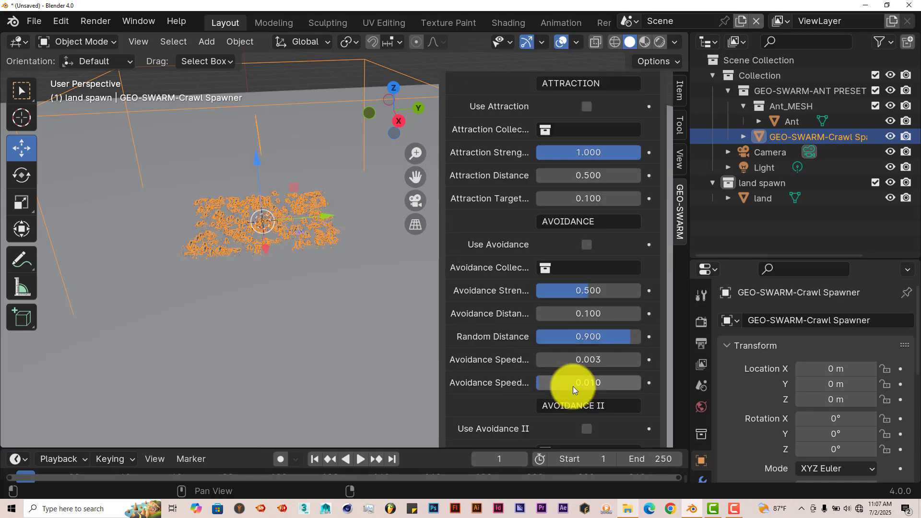
pyautogui.scroll(5, 594, 259)
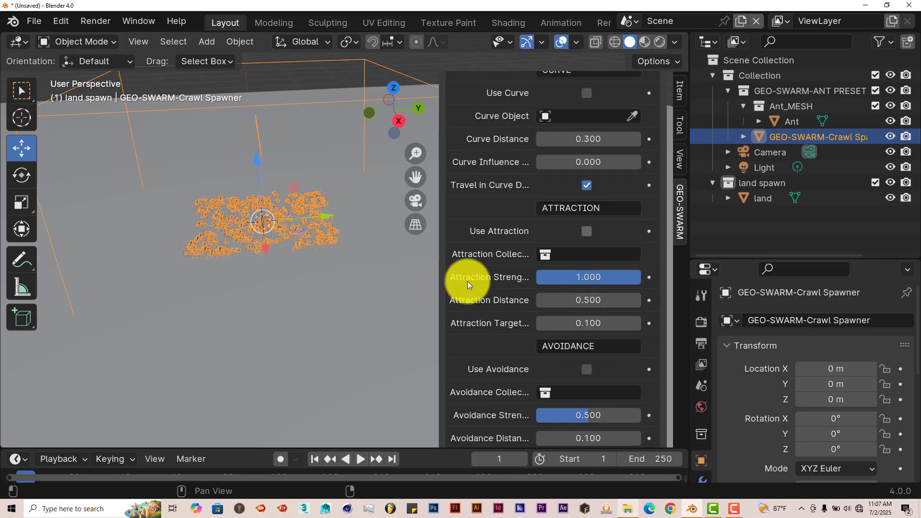
pyautogui.scroll(-2, 335, 292)
pyautogui.scroll(-3, 320, 296)
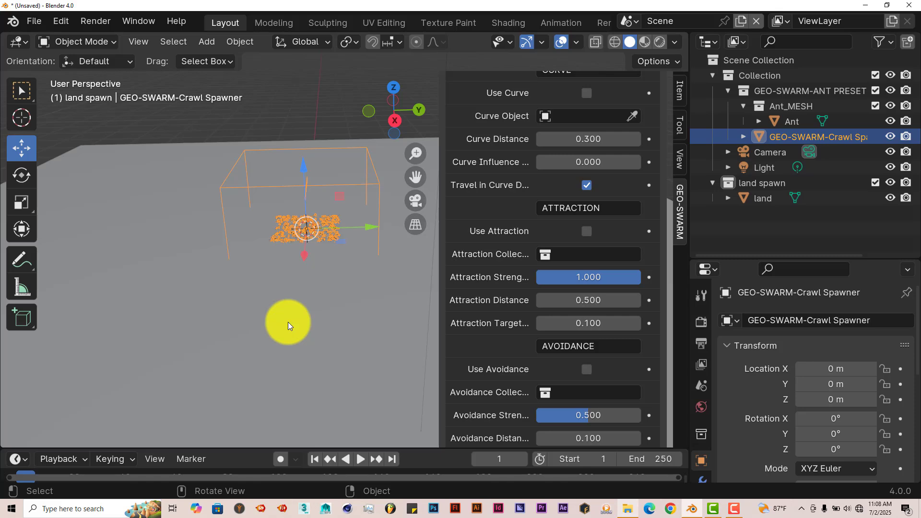
pyautogui.moveTo(287, 322); pyautogui.dragTo(230, 342, button='middle')
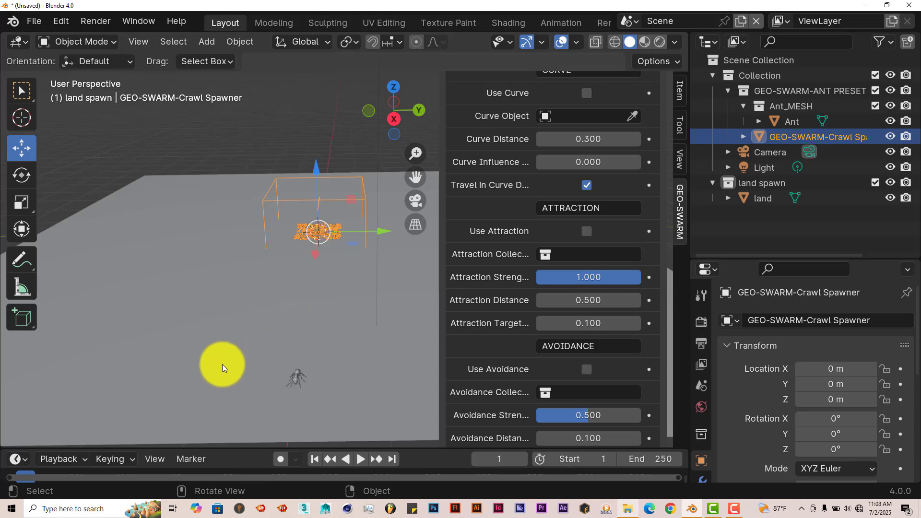
# Step: Add a UV sphere and move it to X 4.2771 m, Y -1.7953 m
pyautogui.hotkey('shift', 'a')
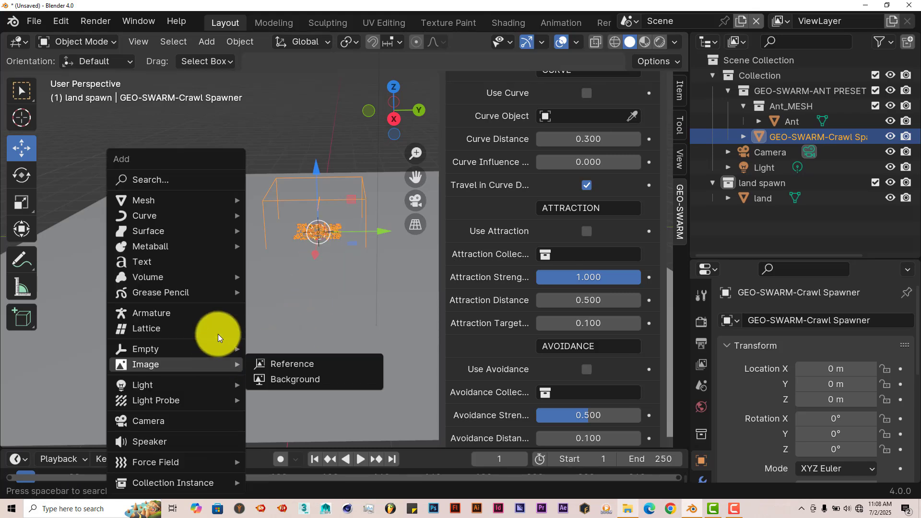
pyautogui.moveTo(229, 200)
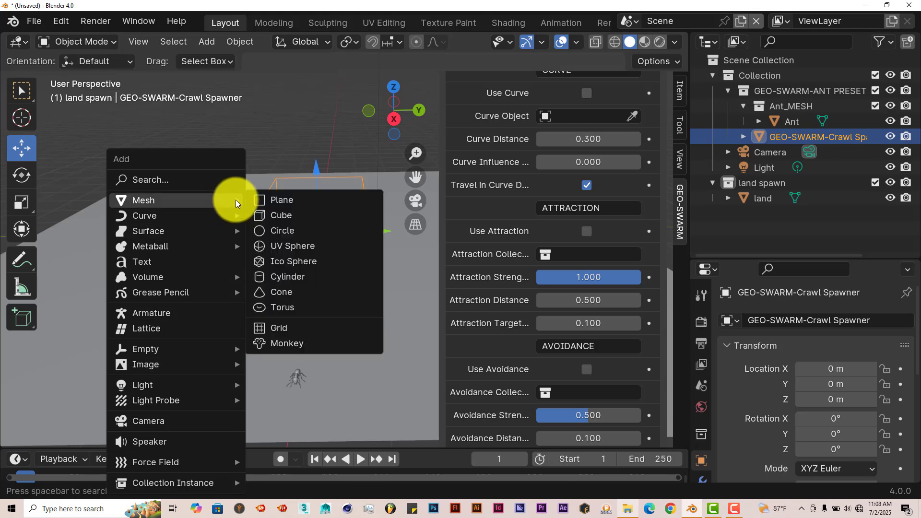
pyautogui.click(305, 247)
pyautogui.moveTo(314, 255); pyautogui.dragTo(299, 266, button='middle')
pyautogui.moveTo(305, 260); pyautogui.dragTo(230, 401)
pyautogui.moveTo(290, 382); pyautogui.dragTo(171, 377)
pyautogui.moveTo(171, 377)
pyautogui.mouseDown(button='middle')
pyautogui.moveTo(220, 388)
pyautogui.moveTo(170, 392)
pyautogui.mouseUp(button='middle')
pyautogui.moveTo(165, 382); pyautogui.dragTo(207, 373)
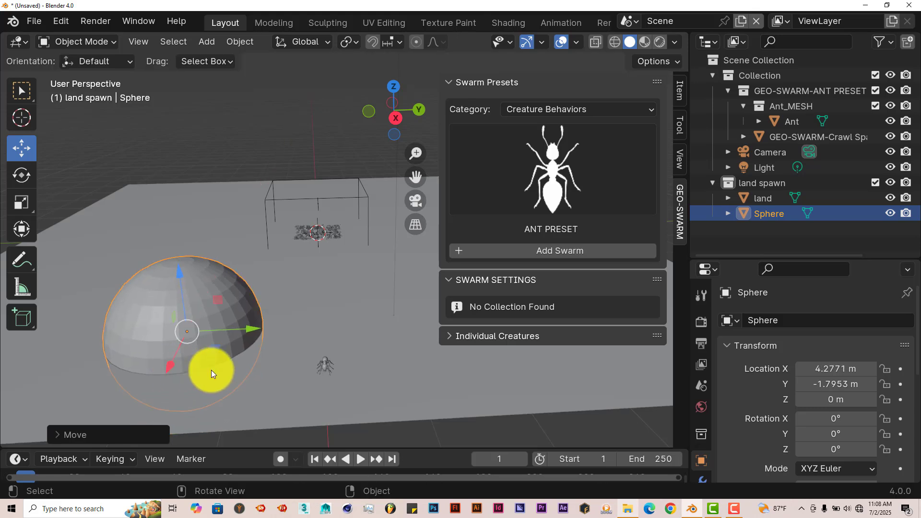
# Step: Rename the sphere to 'attraction' in the Outliner
pyautogui.doubleClick(763, 215)
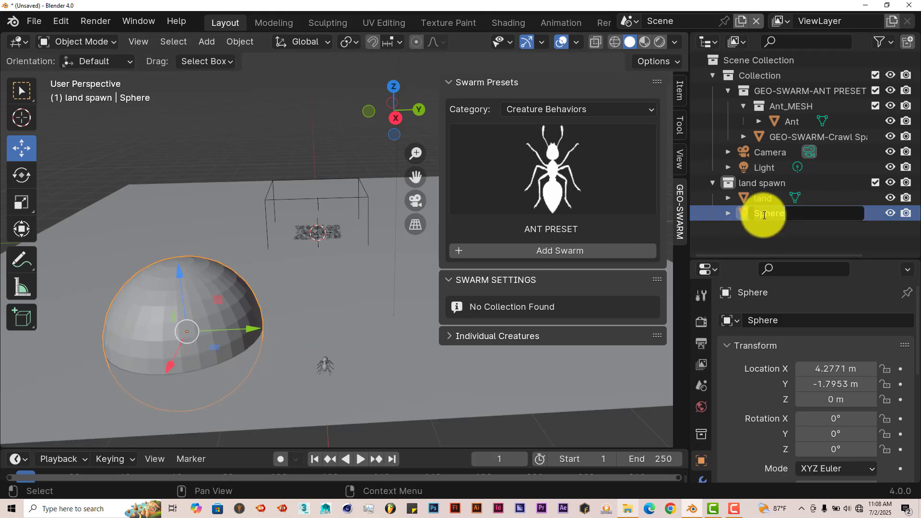
pyautogui.write('attraction')
pyautogui.press('Return')
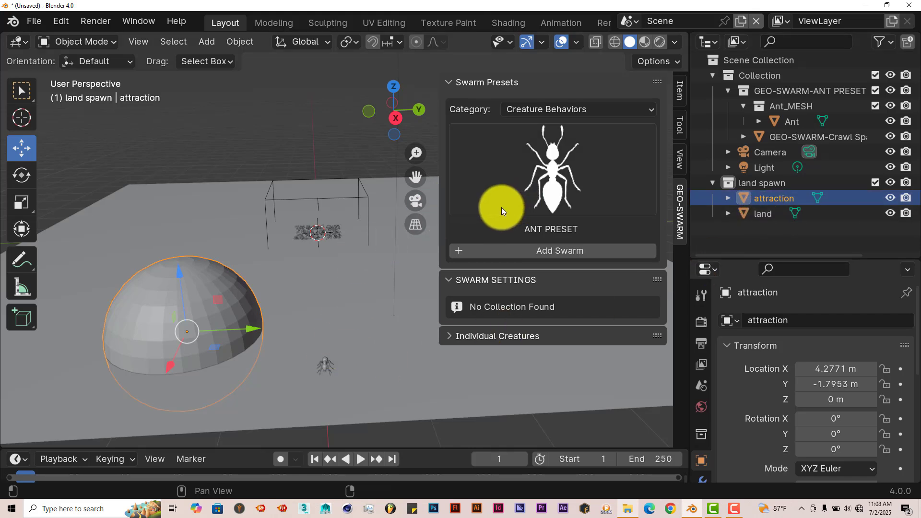
# Step: Create a new collection under Scene Collection and name it 'att'
pyautogui.click(762, 61)
pyautogui.rightClick(761, 62)
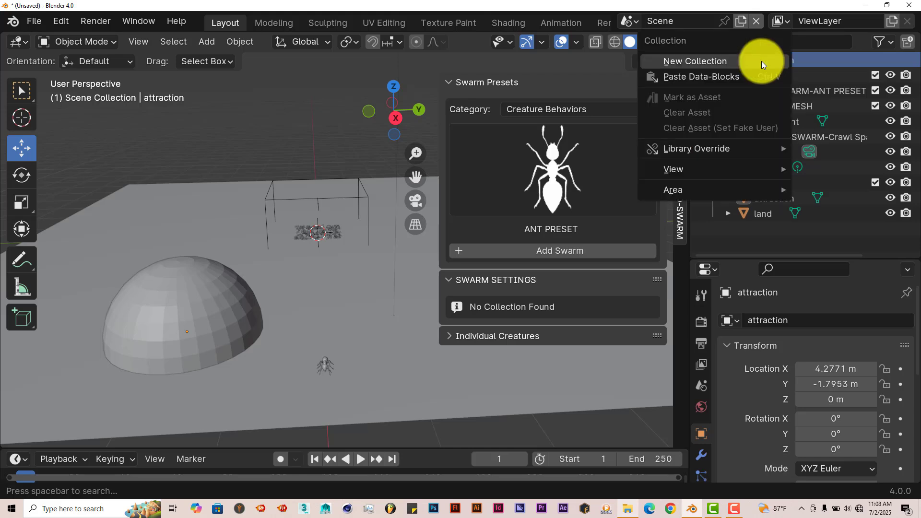
pyautogui.click(762, 61)
pyautogui.doubleClick(781, 232)
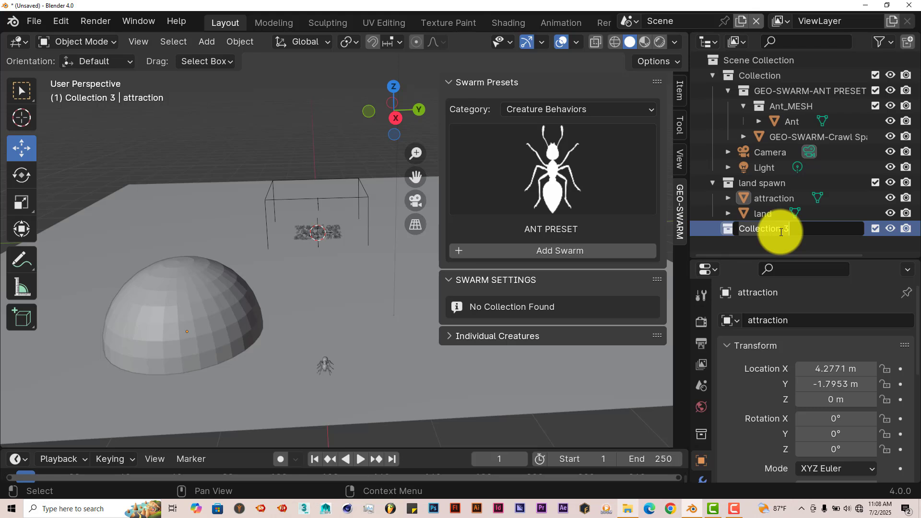
pyautogui.write('att')
pyautogui.press('Return')
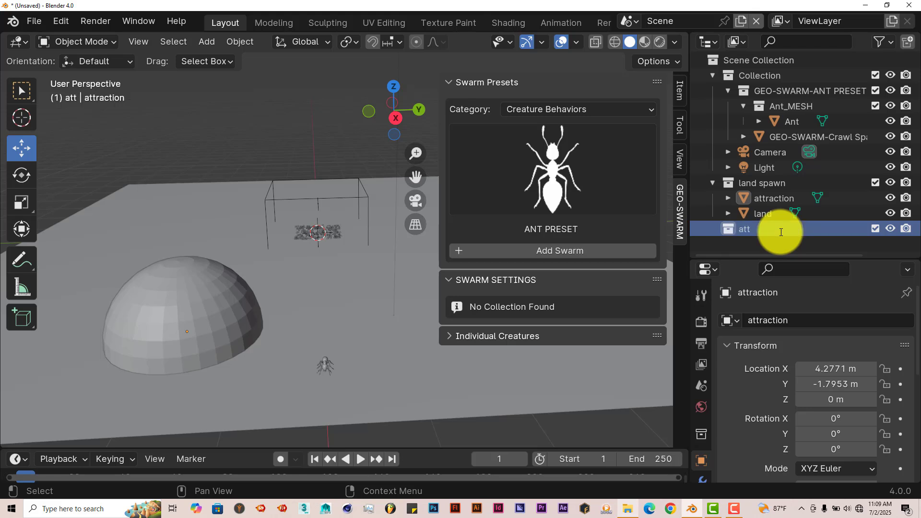
# Step: Move the attraction hemisphere into the att collection
pyautogui.click(214, 313)
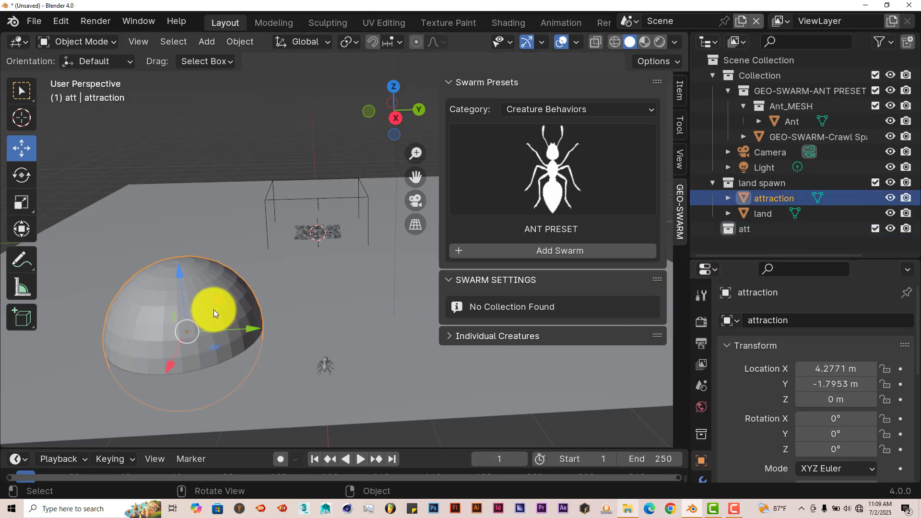
pyautogui.press('m')
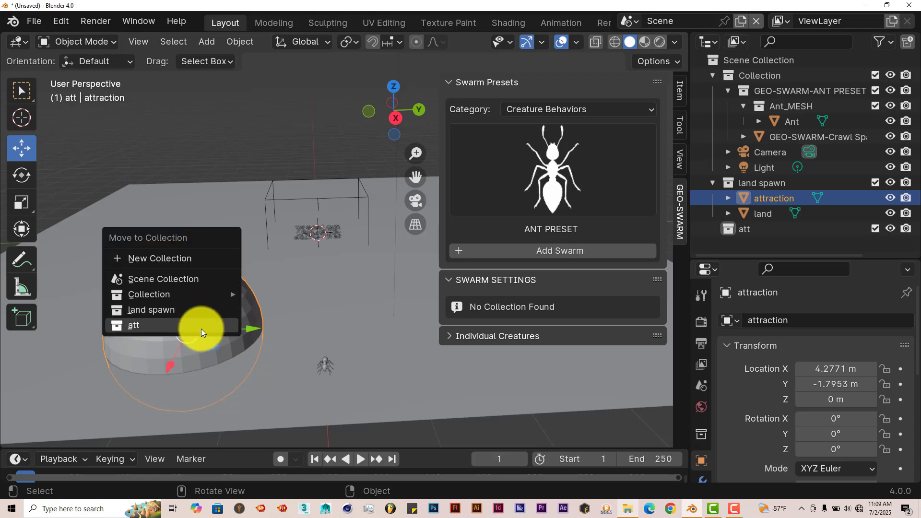
pyautogui.click(201, 328)
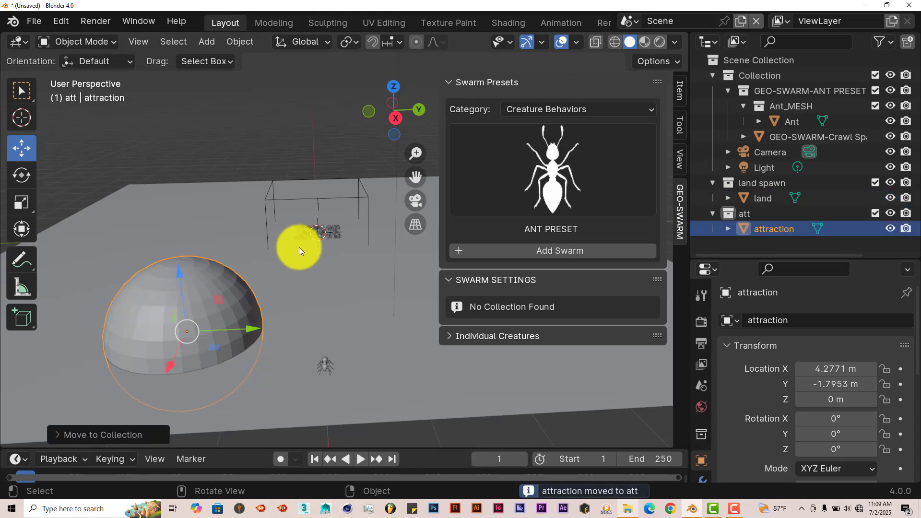
pyautogui.moveTo(281, 213); pyautogui.dragTo(282, 206, button='middle')
# Step: Turn on Use Attraction for the crawl spawner with att as the attraction collection
pyautogui.click(280, 186)
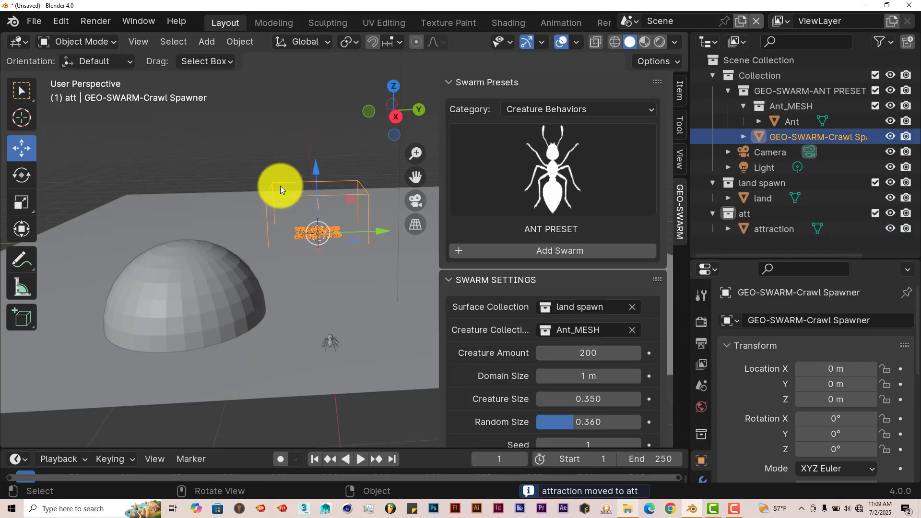
pyautogui.scroll(-3, 562, 369)
pyautogui.scroll(-5, 542, 379)
pyautogui.scroll(-6, 542, 379)
pyautogui.scroll(-5, 541, 380)
pyautogui.scroll(-5, 541, 379)
pyautogui.scroll(-12, 543, 379)
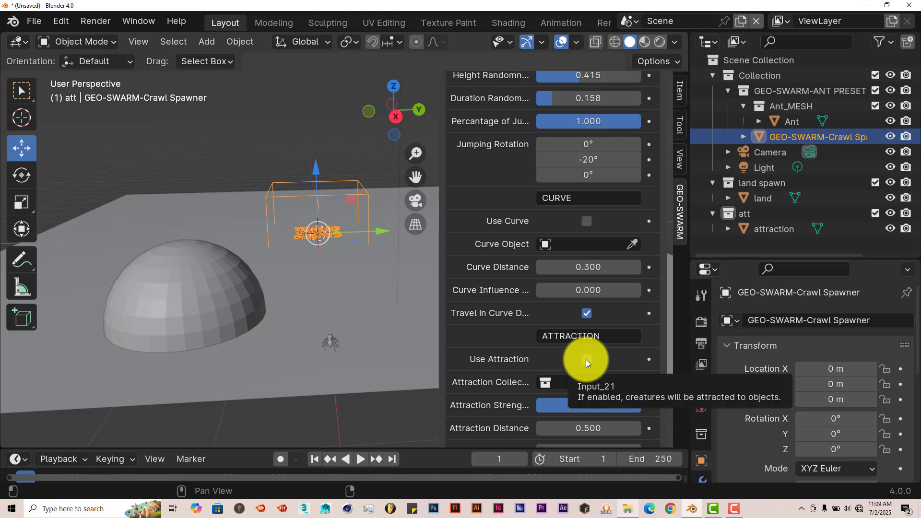
pyautogui.click(587, 359)
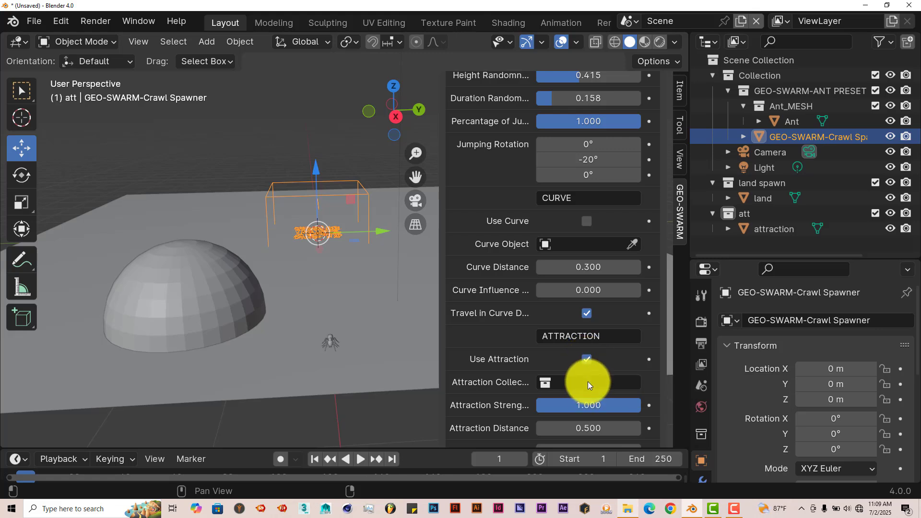
pyautogui.click(573, 381)
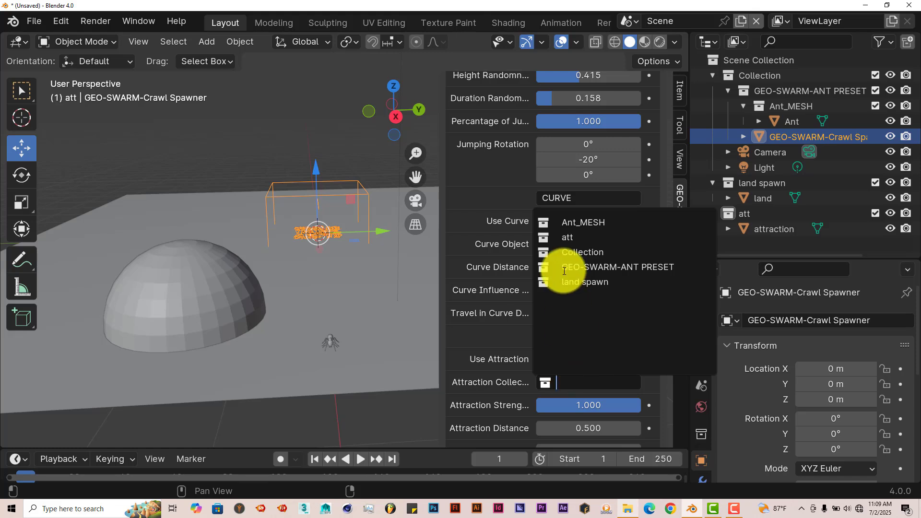
pyautogui.click(567, 237)
# Step: Play the swarm animation and orbit the view to watch it
pyautogui.scroll(-1, 505, 354)
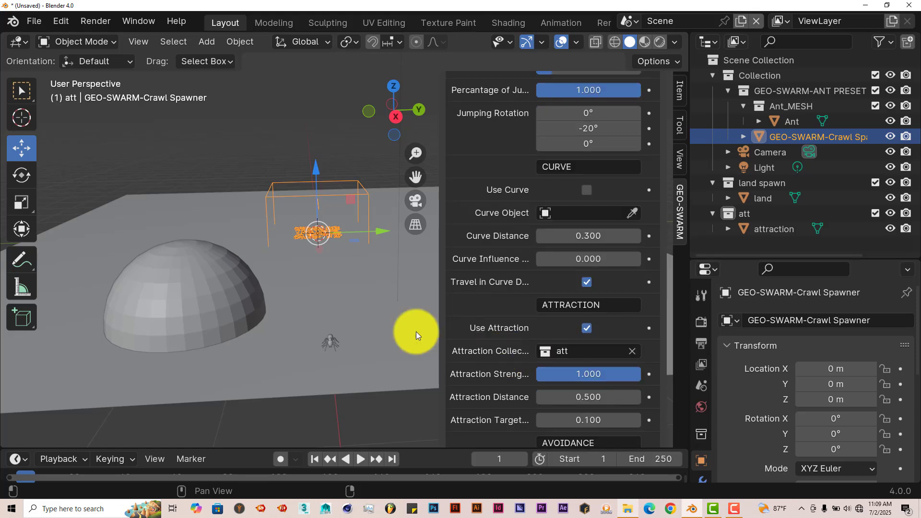
pyautogui.scroll(3, 382, 318)
pyautogui.scroll(-1, 397, 406)
pyautogui.click(361, 459)
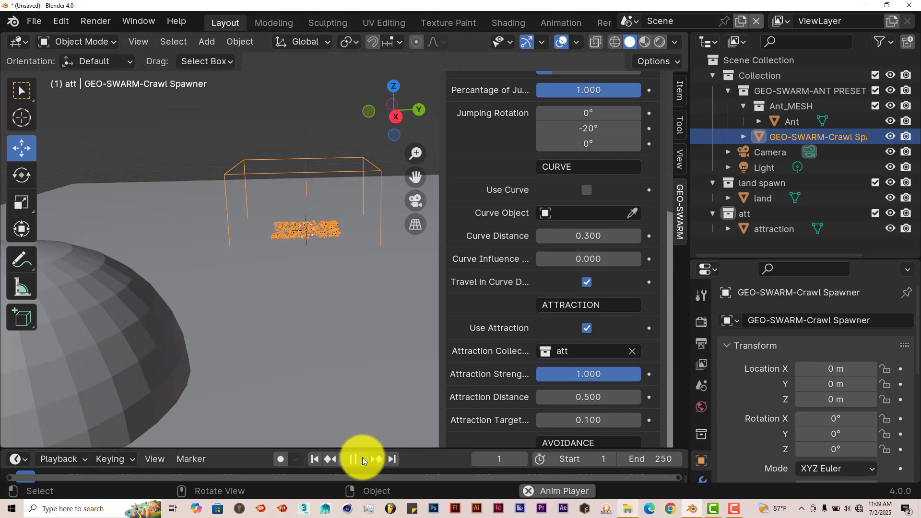
pyautogui.moveTo(339, 269); pyautogui.dragTo(332, 233, button='middle')
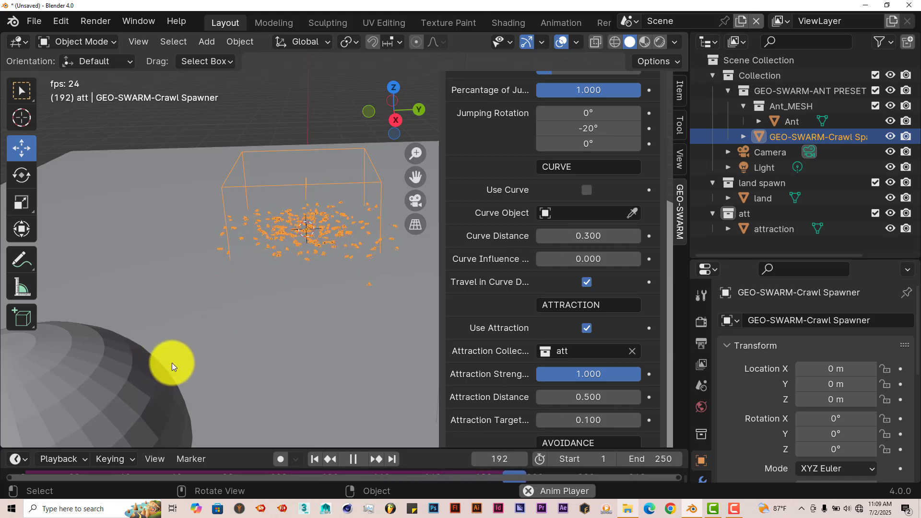
pyautogui.moveTo(172, 363); pyautogui.dragTo(159, 380, button='middle')
# Step: Stop playback and set Attraction Distance to 30
pyautogui.click(351, 459)
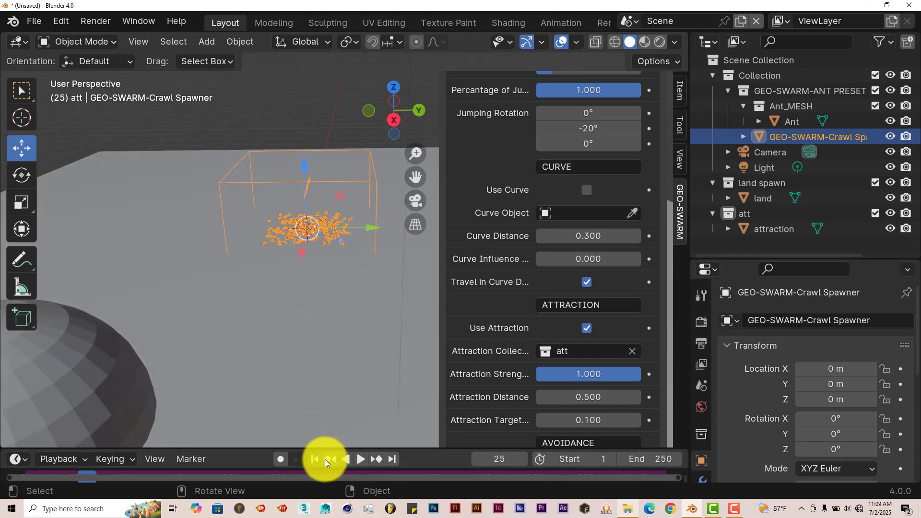
pyautogui.click(326, 459)
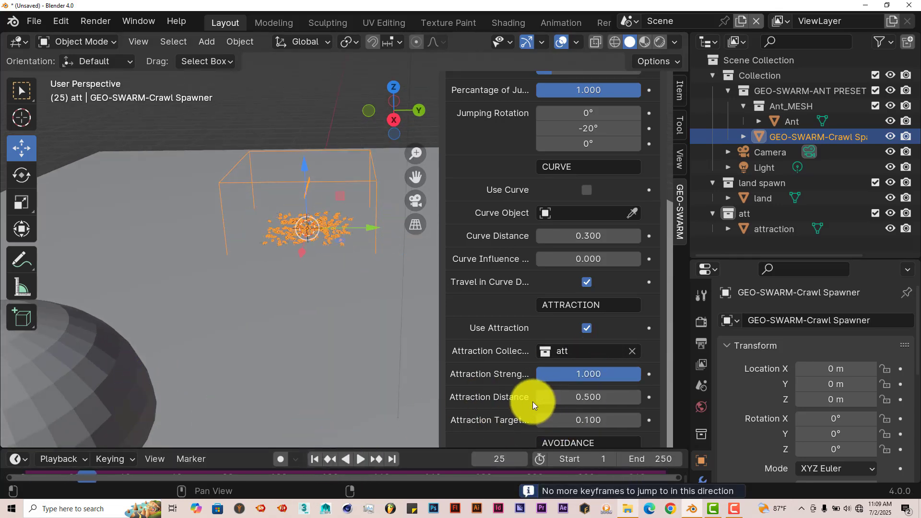
pyautogui.click(587, 398)
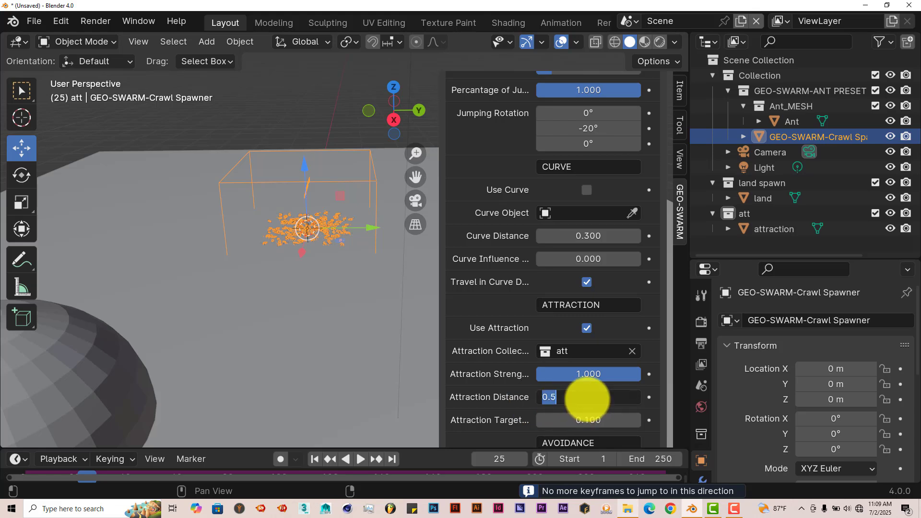
pyautogui.write('30')
pyautogui.press('Return')
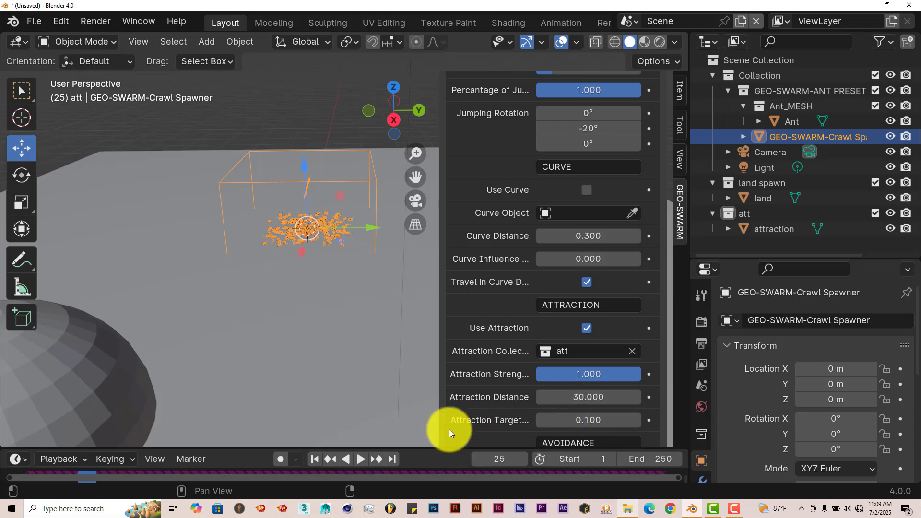
# Step: Play the animation to watch ants crawl toward the hemisphere, then rewind to frame 1
pyautogui.click(362, 459)
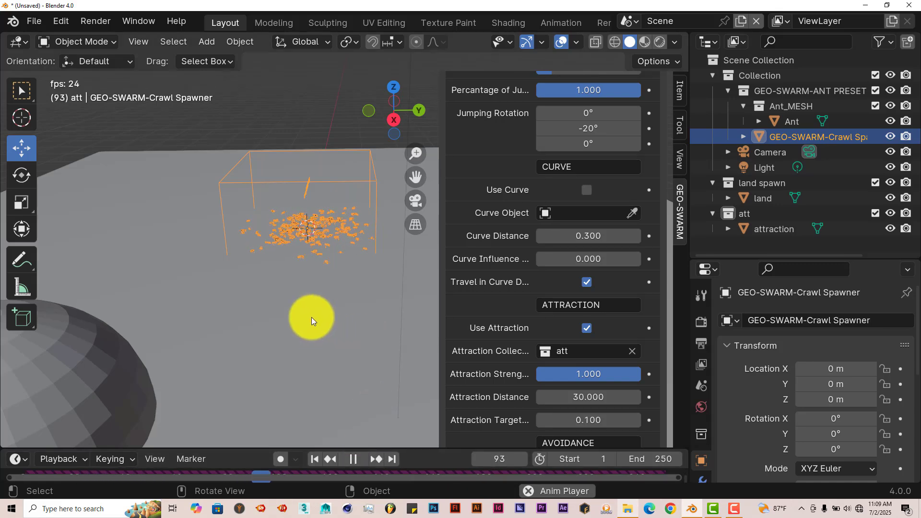
pyautogui.moveTo(311, 316)
pyautogui.mouseDown(button='middle')
pyautogui.moveTo(304, 326)
pyautogui.moveTo(284, 325)
pyautogui.moveTo(292, 336)
pyautogui.moveTo(307, 303)
pyautogui.mouseUp(button='middle')
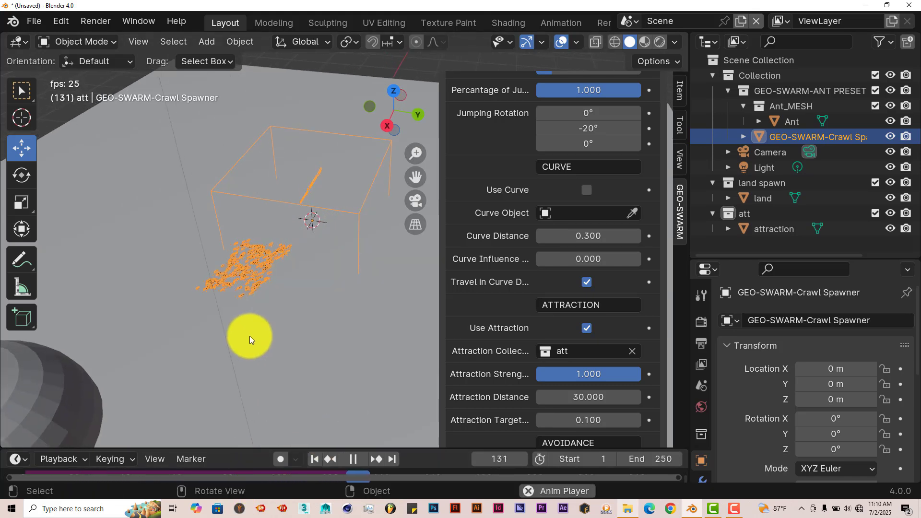
pyautogui.moveTo(247, 336); pyautogui.dragTo(252, 298, button='middle')
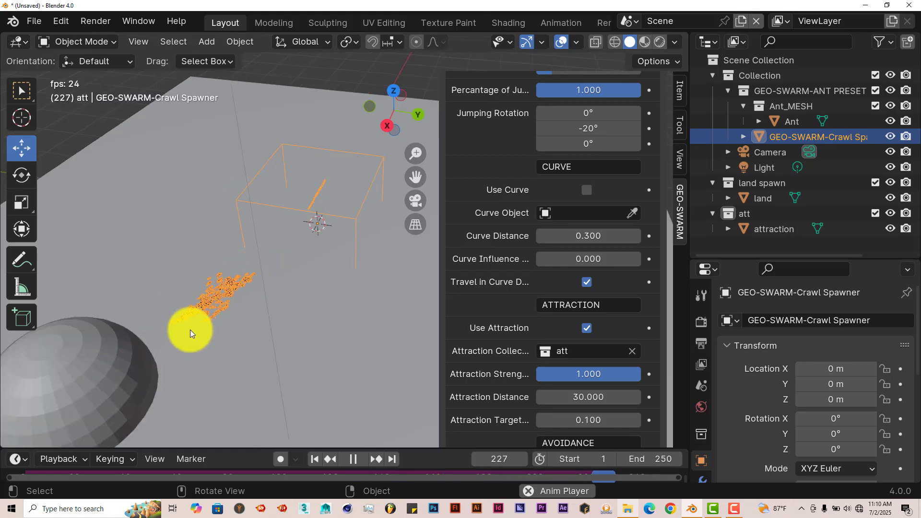
pyautogui.click(357, 460)
pyautogui.click(315, 459)
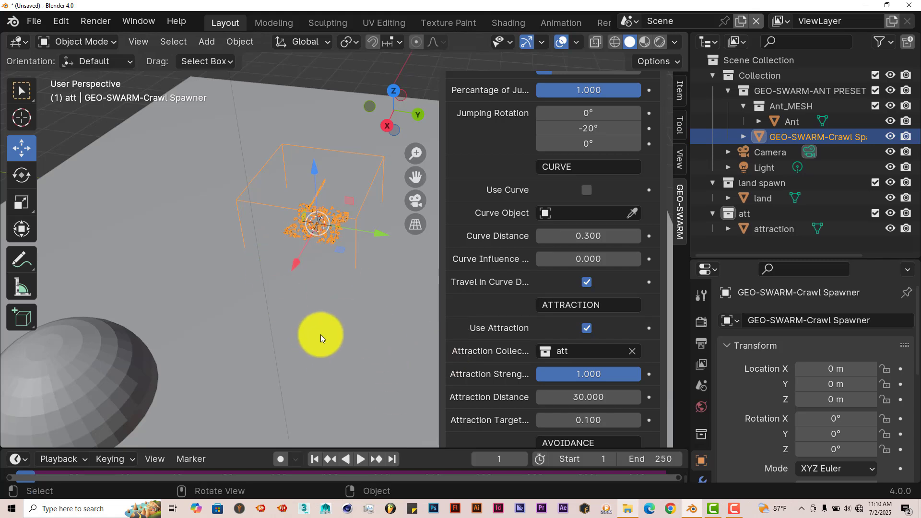
pyautogui.moveTo(305, 356); pyautogui.dragTo(212, 279, button='middle')
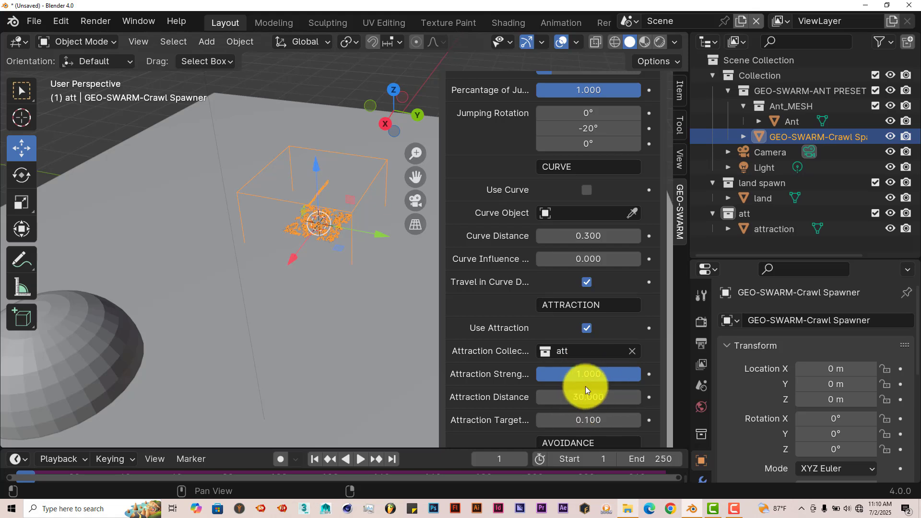
# Step: Scroll through the crawl spawner's gravity, movement, jumping and attraction settings
pyautogui.scroll(5, 552, 161)
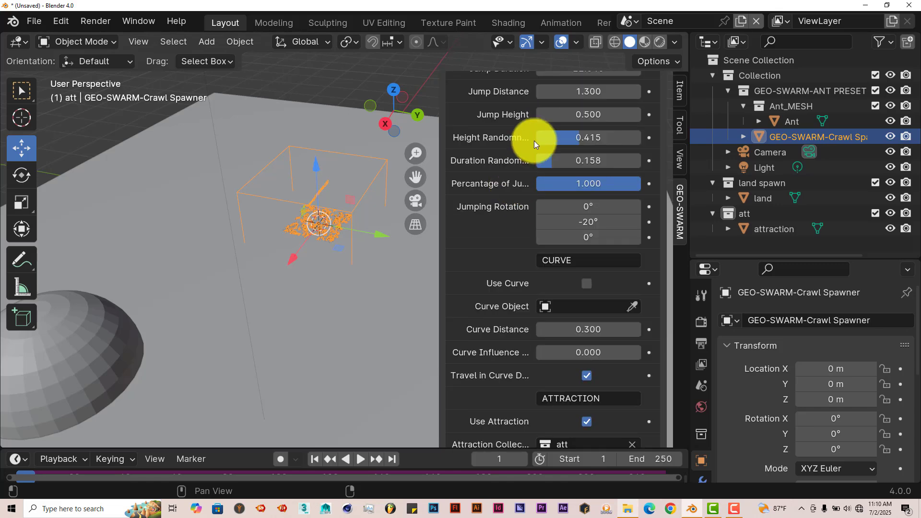
pyautogui.scroll(10, 548, 172)
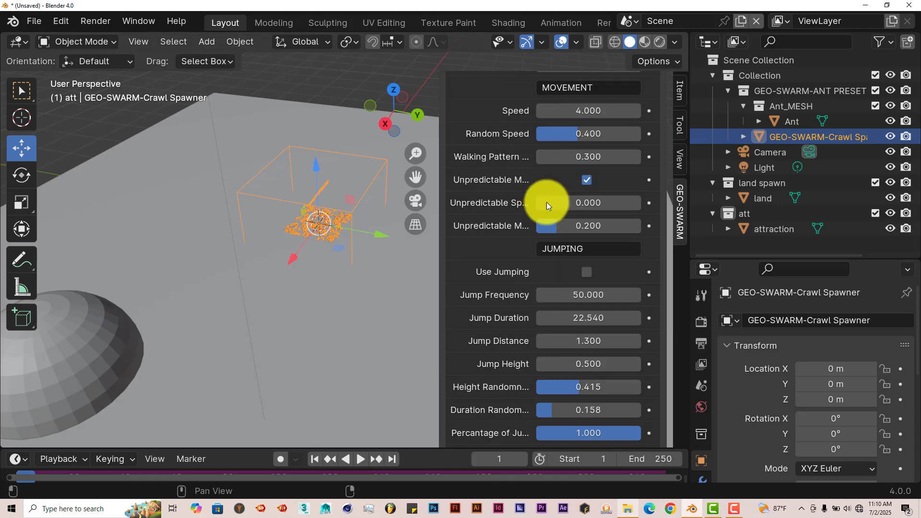
pyautogui.scroll(3, 555, 177)
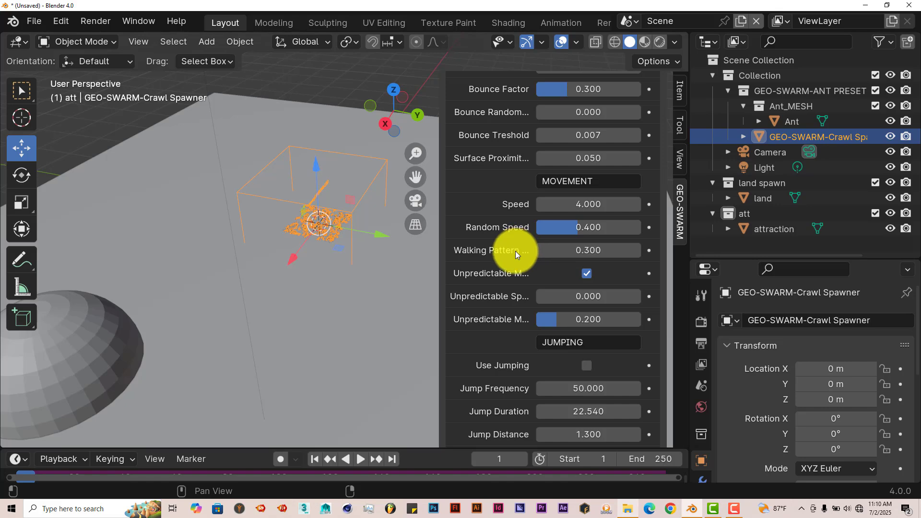
pyautogui.scroll(5, 505, 254)
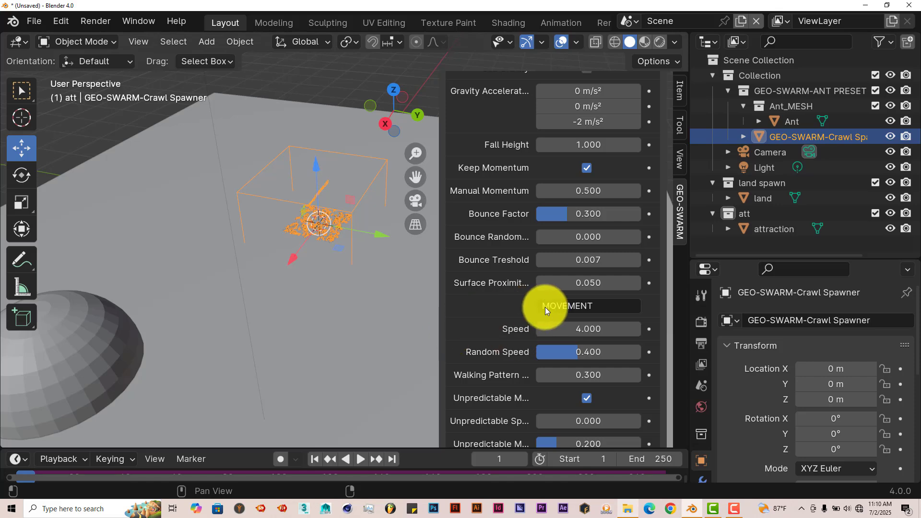
pyautogui.scroll(-5, 545, 339)
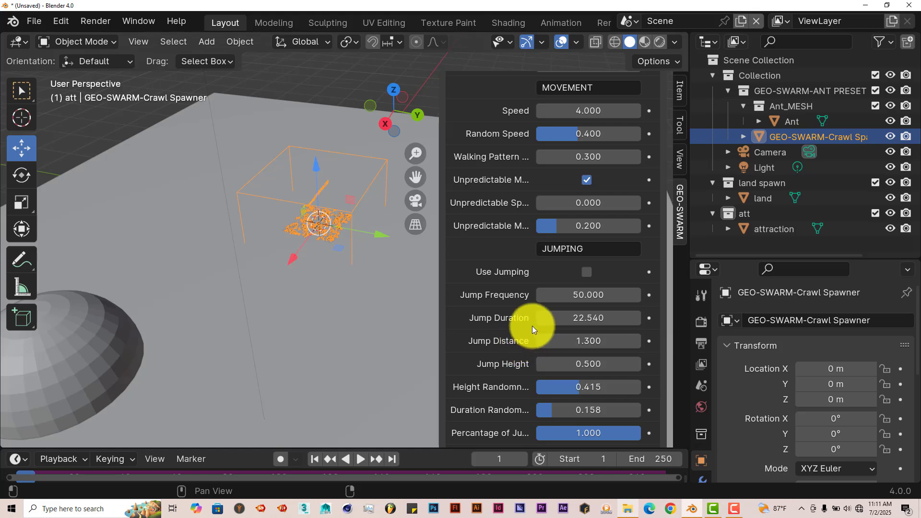
pyautogui.scroll(-10, 532, 326)
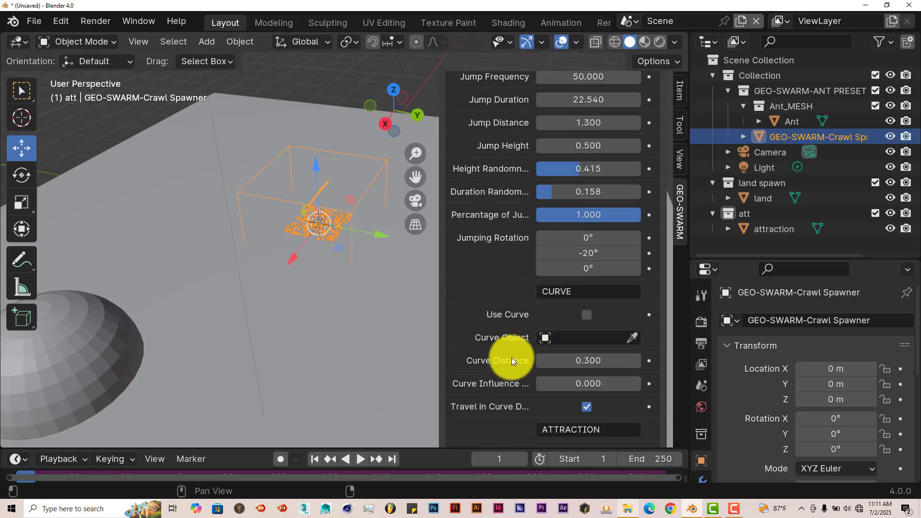
pyautogui.scroll(-8, 508, 361)
pyautogui.scroll(-6, 508, 361)
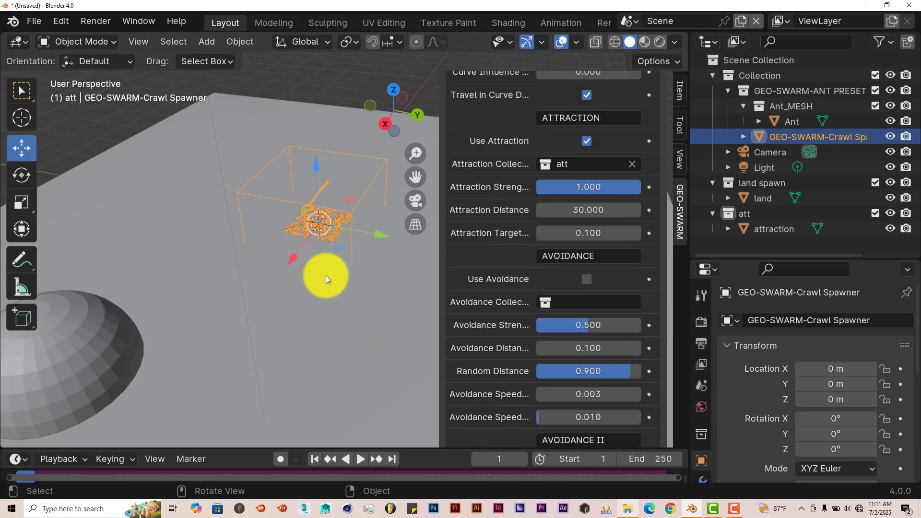
pyautogui.scroll(4, 314, 233)
pyautogui.scroll(15, 525, 296)
pyautogui.scroll(15, 525, 296)
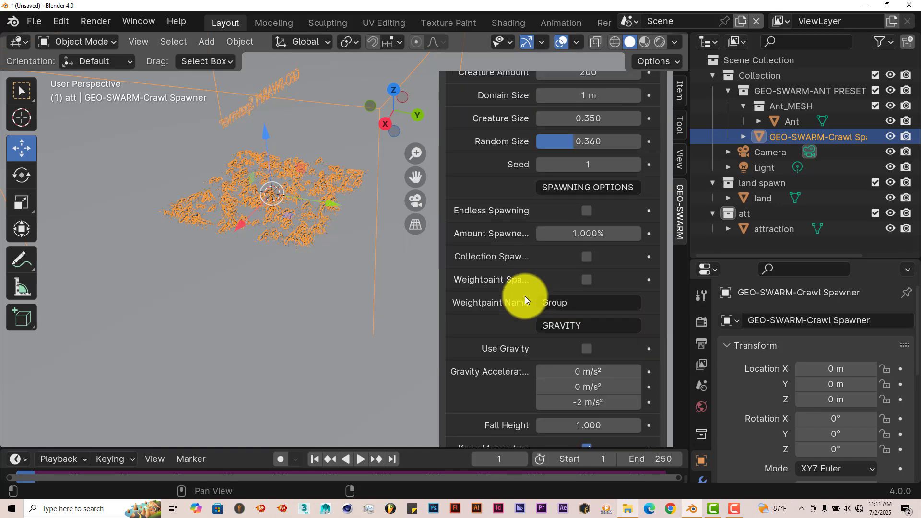
# Step: Collapse Swarm Settings, expand Individual Creatures and pick TICK from the creature gallery
pyautogui.click(448, 280)
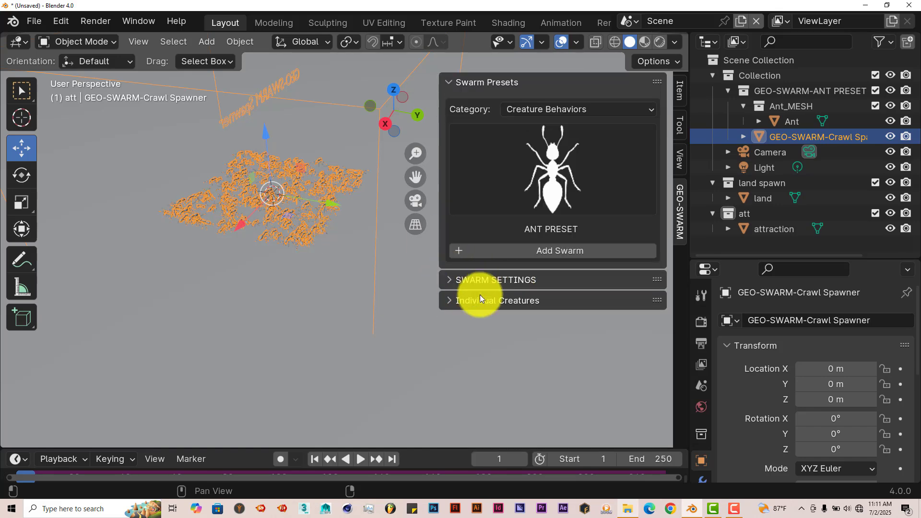
pyautogui.click(450, 302)
pyautogui.scroll(-2, 494, 337)
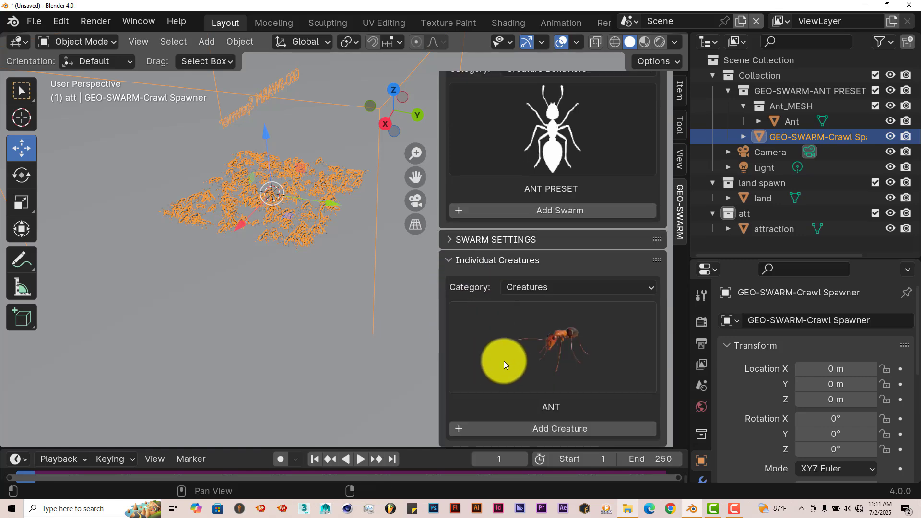
pyautogui.click(582, 341)
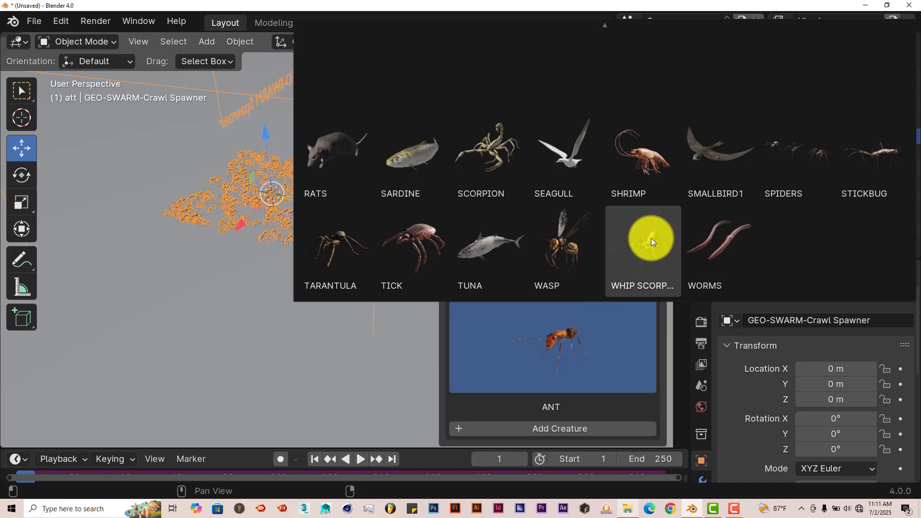
pyautogui.click(427, 237)
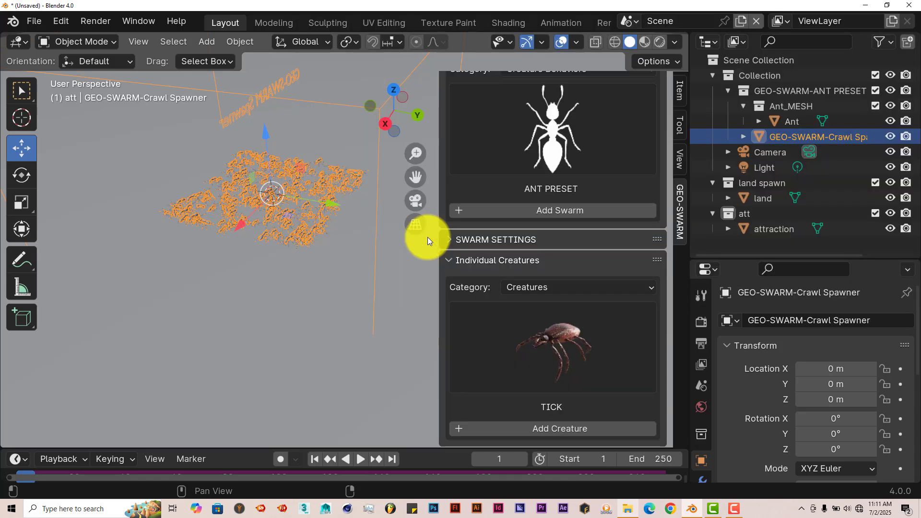
pyautogui.scroll(-6, 317, 291)
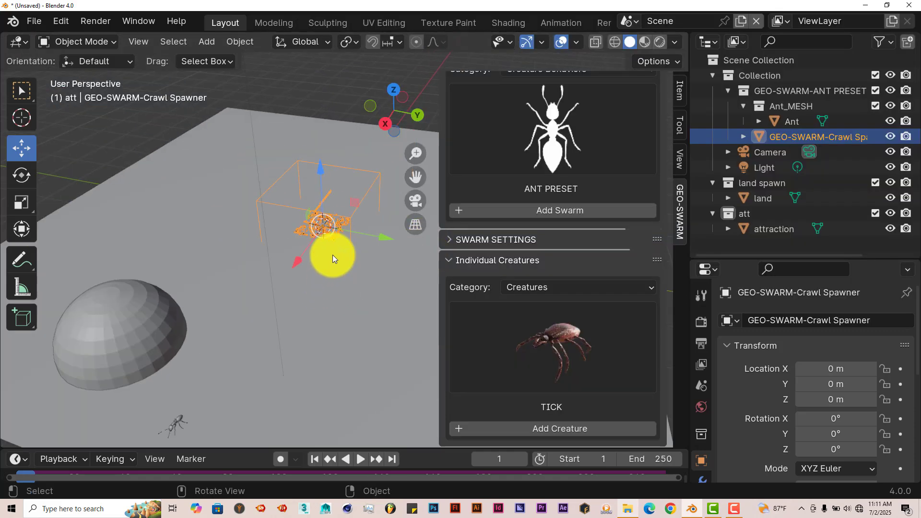
pyautogui.moveTo(332, 255); pyautogui.dragTo(345, 228, button='middle')
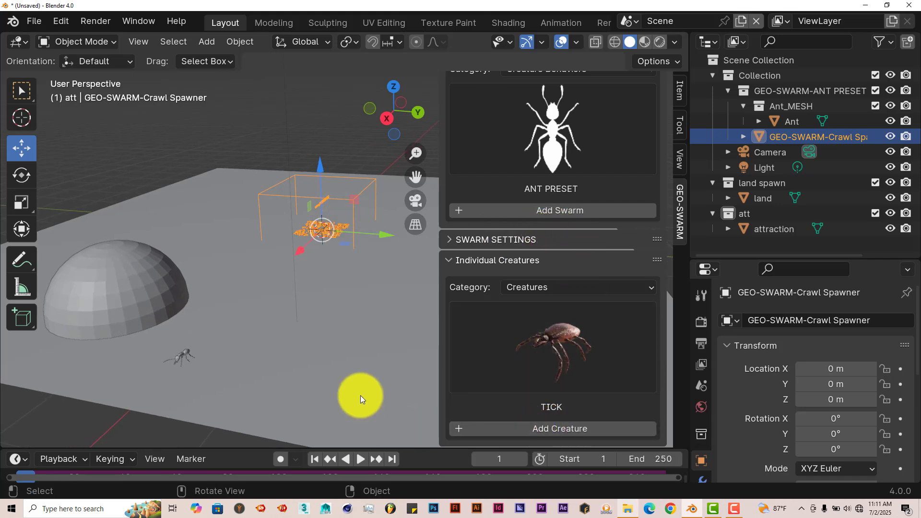
pyautogui.moveTo(327, 331)
pyautogui.mouseDown(button='middle')
pyautogui.moveTo(326, 304)
pyautogui.moveTo(327, 324)
pyautogui.mouseUp(button='middle')
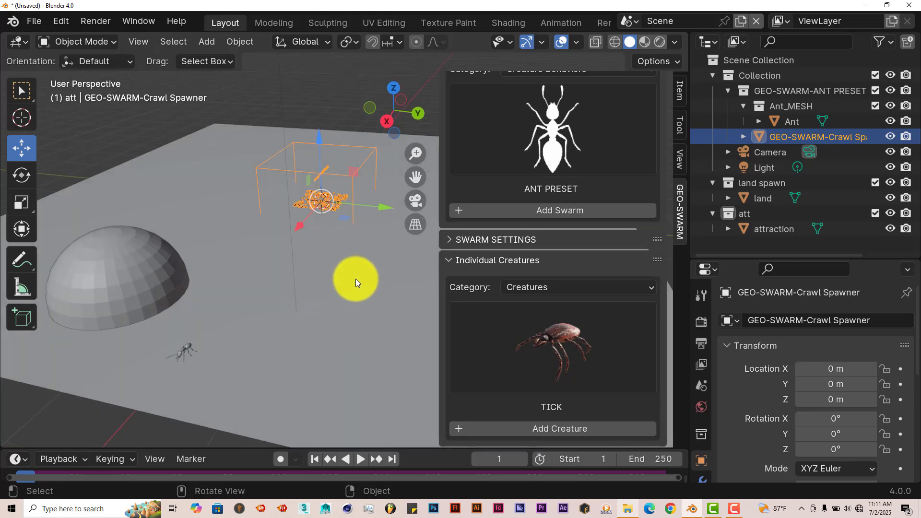
pyautogui.scroll(2, 353, 279)
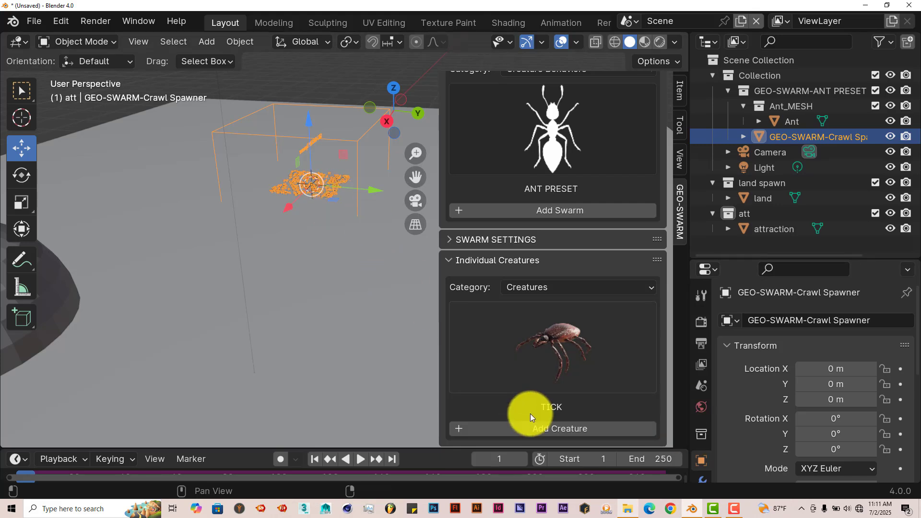
# Step: Add the tick creature to the scene and select it
pyautogui.click(534, 432)
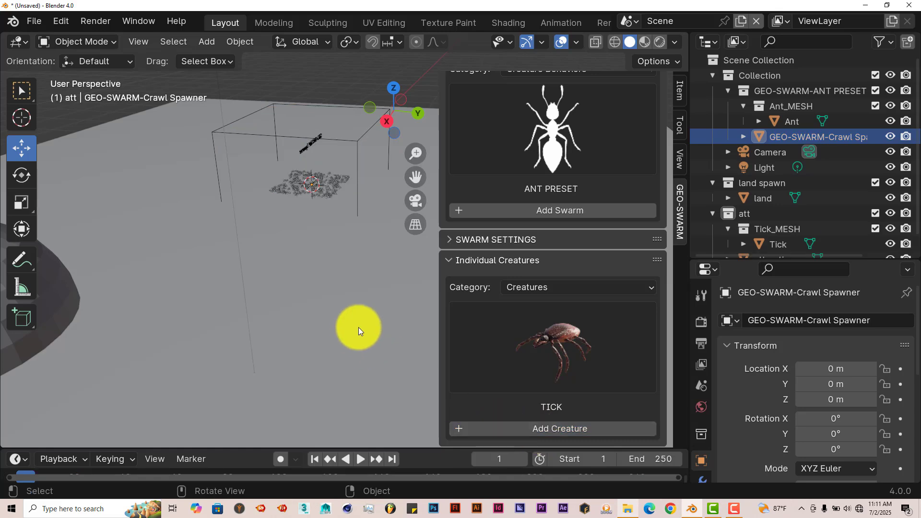
pyautogui.moveTo(366, 306); pyautogui.dragTo(340, 339, button='middle')
pyautogui.scroll(-5, 339, 340)
pyautogui.scroll(6, 340, 340)
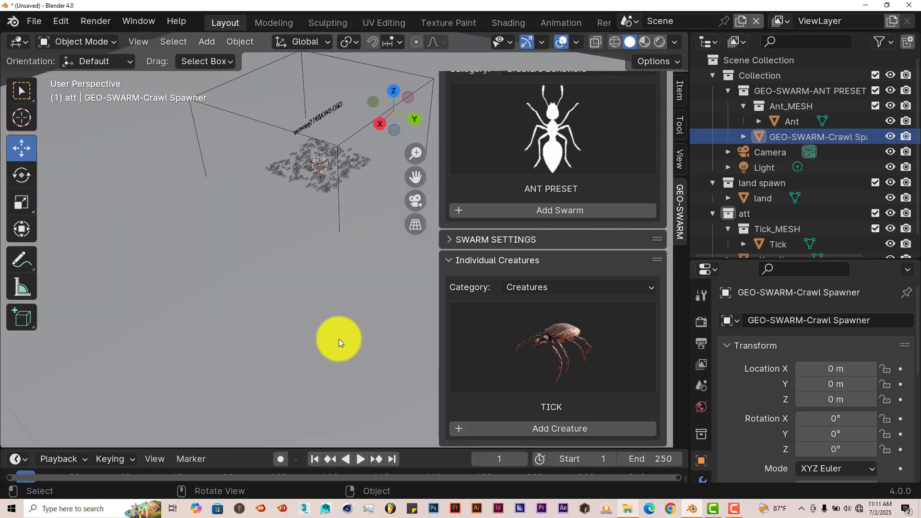
pyautogui.moveTo(294, 262); pyautogui.dragTo(321, 342, button='middle')
pyautogui.scroll(4, 313, 347)
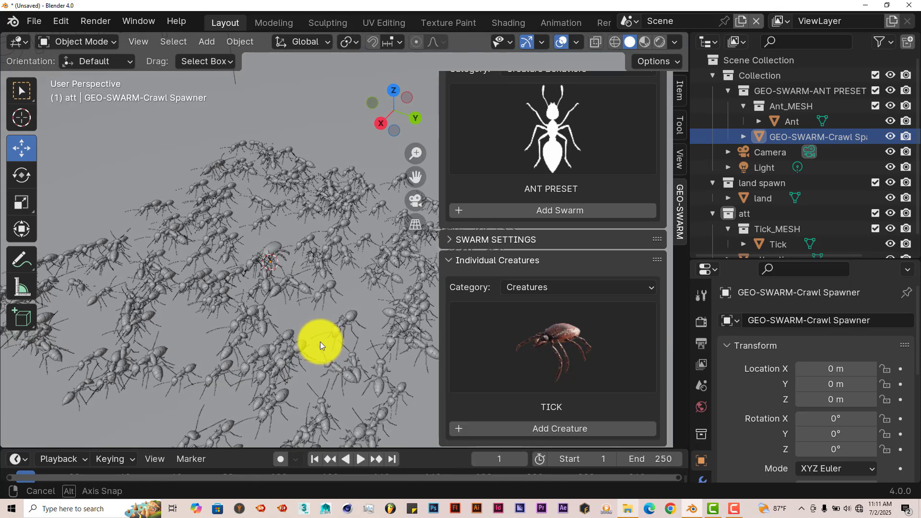
pyautogui.click(276, 248)
pyautogui.scroll(-2, 300, 278)
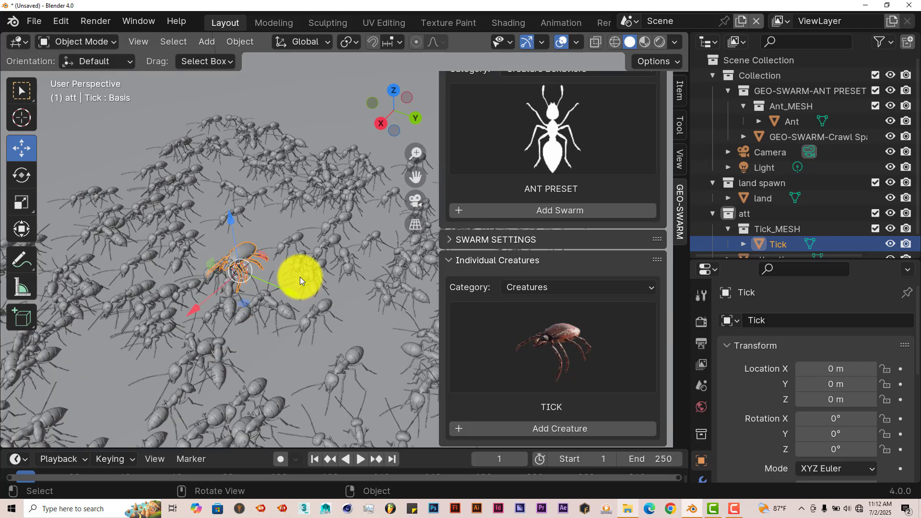
pyautogui.scroll(-2, 304, 290)
pyautogui.scroll(-3, 294, 283)
# Step: Slide the tick along X to about 3.26 m, away from the ant swarm
pyautogui.press('g')
pyautogui.press('x')
pyautogui.click(139, 417)
pyautogui.scroll(-3, 211, 367)
pyautogui.keyDown('shift'); pyautogui.moveTo(216, 364); pyautogui.dragTo(253, 308, button='middle'); pyautogui.keyUp('shift')
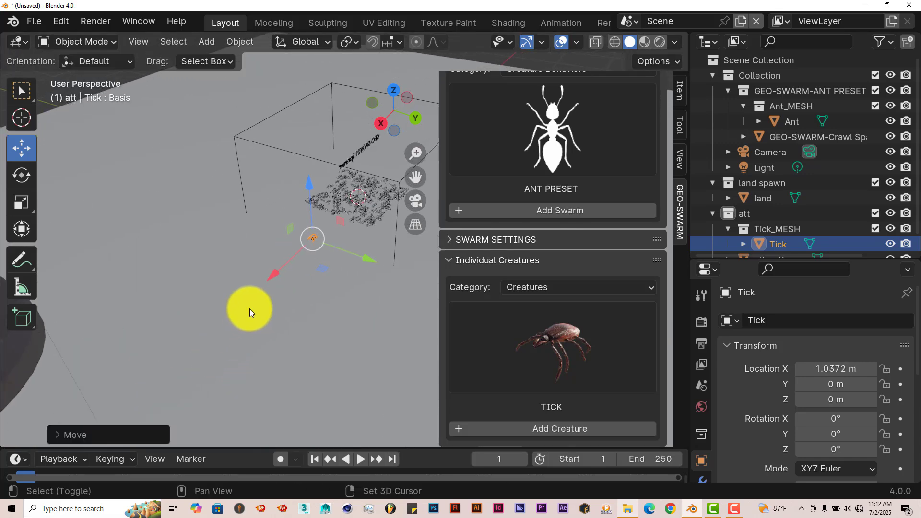
pyautogui.press('g')
pyautogui.press('x')
pyautogui.click(184, 372)
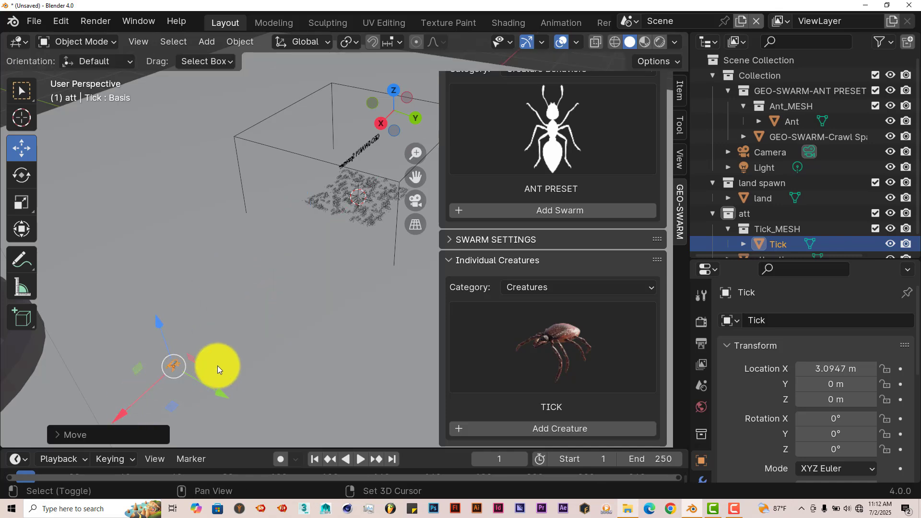
pyautogui.keyDown('shift'); pyautogui.moveTo(219, 364); pyautogui.dragTo(211, 342, button='middle'); pyautogui.keyUp('shift')
# Step: Nudge the Tick along X to 3.2641 m and frame the ant swarm
pyautogui.moveTo(158, 342); pyautogui.dragTo(143, 358)
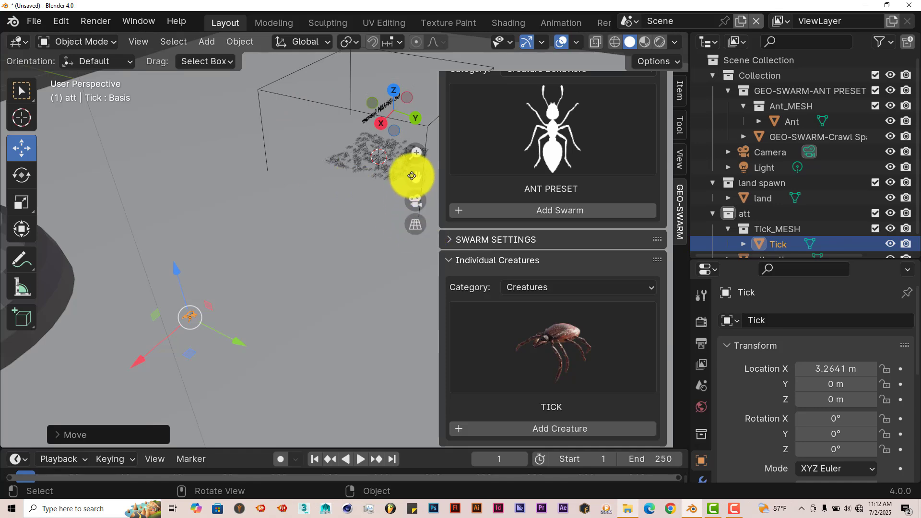
pyautogui.moveTo(414, 176); pyautogui.dragTo(370, 202)
pyautogui.scroll(8, 315, 233)
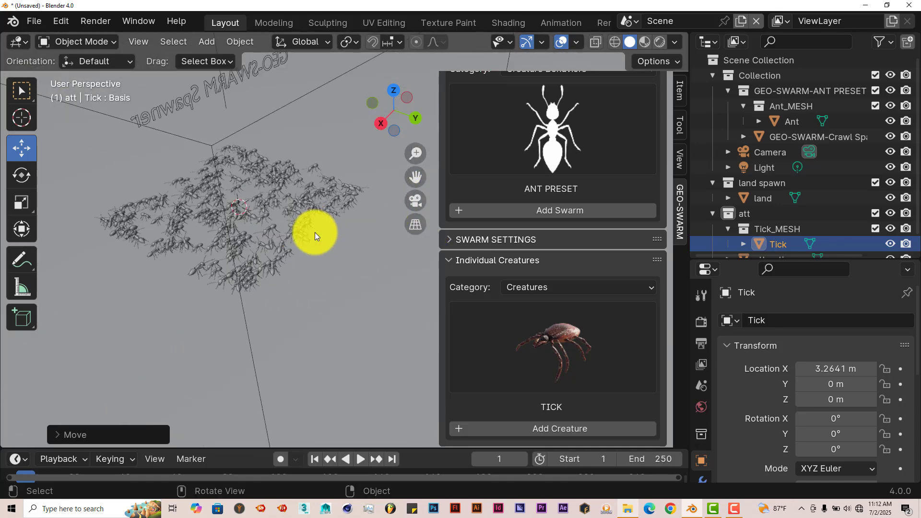
pyautogui.moveTo(414, 177); pyautogui.dragTo(461, 189)
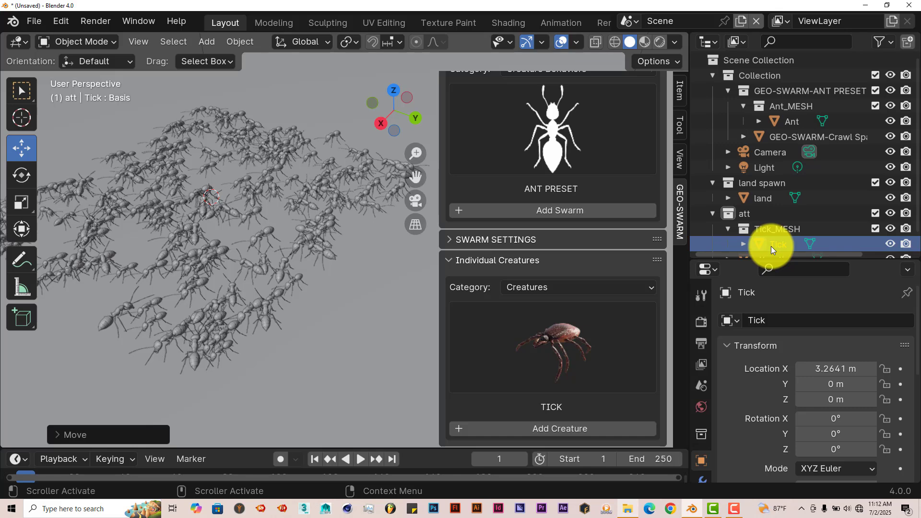
# Step: Move the Tick object into the Ant_MESH collection in the Outliner
pyautogui.moveTo(770, 246); pyautogui.dragTo(778, 105)
pyautogui.scroll(5, 193, 284)
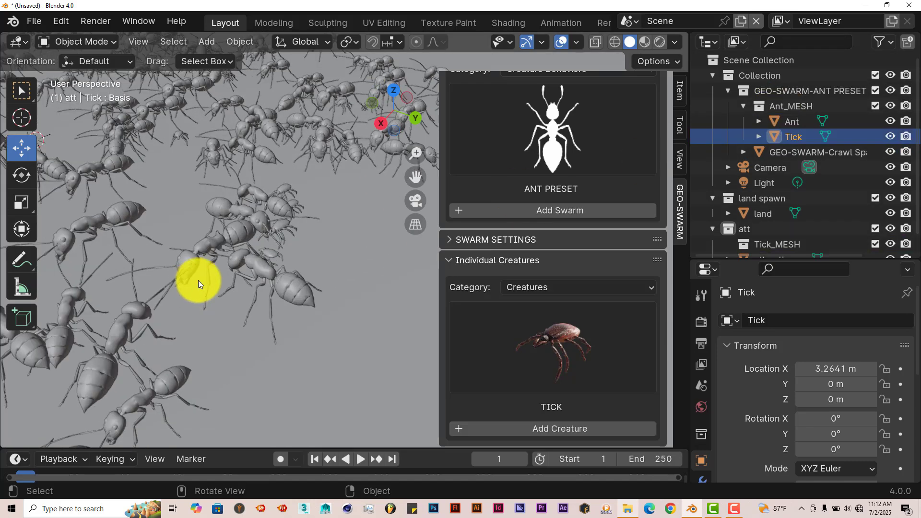
pyautogui.scroll(-5, 237, 244)
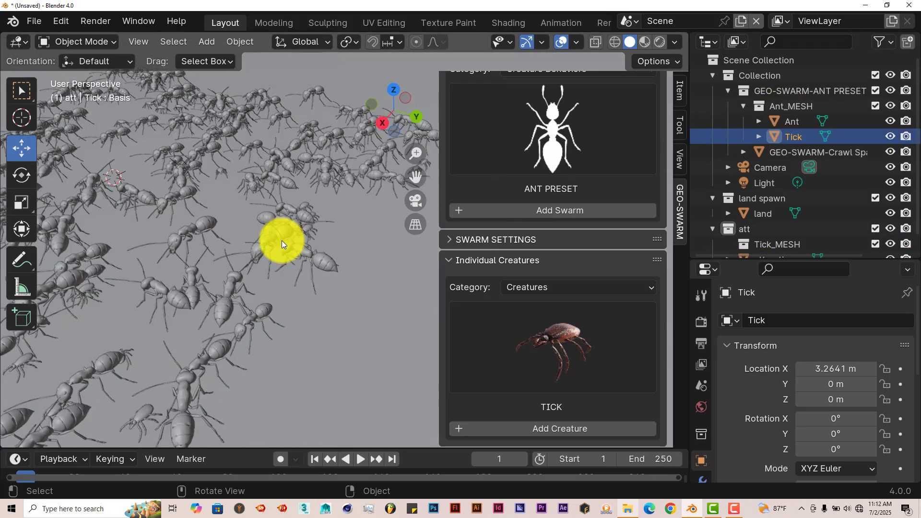
pyautogui.moveTo(282, 241); pyautogui.dragTo(415, 185, button='middle')
pyautogui.moveTo(415, 185); pyautogui.dragTo(178, 310)
pyautogui.scroll(-10, 291, 317)
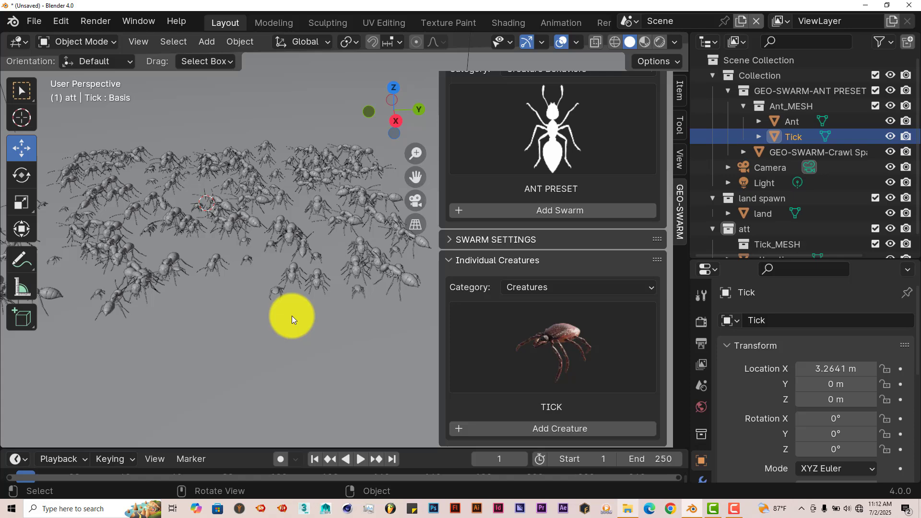
pyautogui.click(357, 458)
pyautogui.scroll(8, 252, 325)
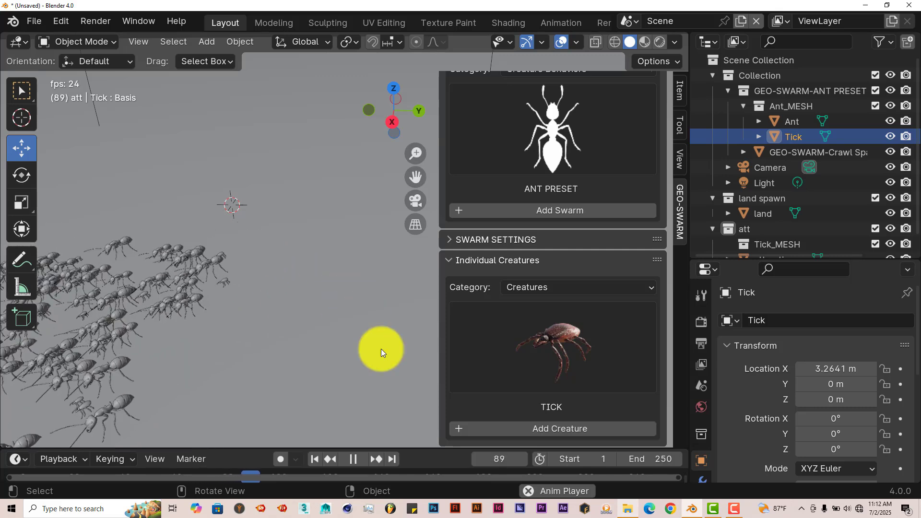
pyautogui.click(351, 458)
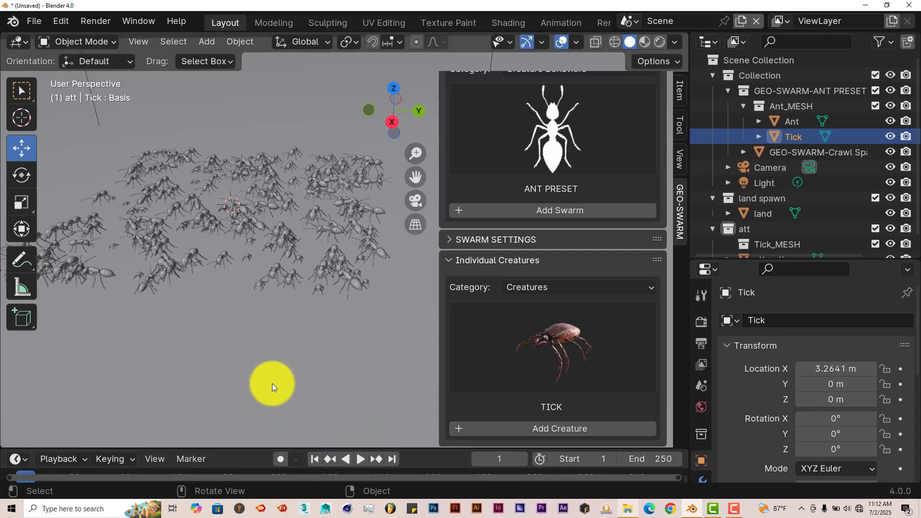
pyautogui.click(312, 459)
pyautogui.scroll(-6, 272, 383)
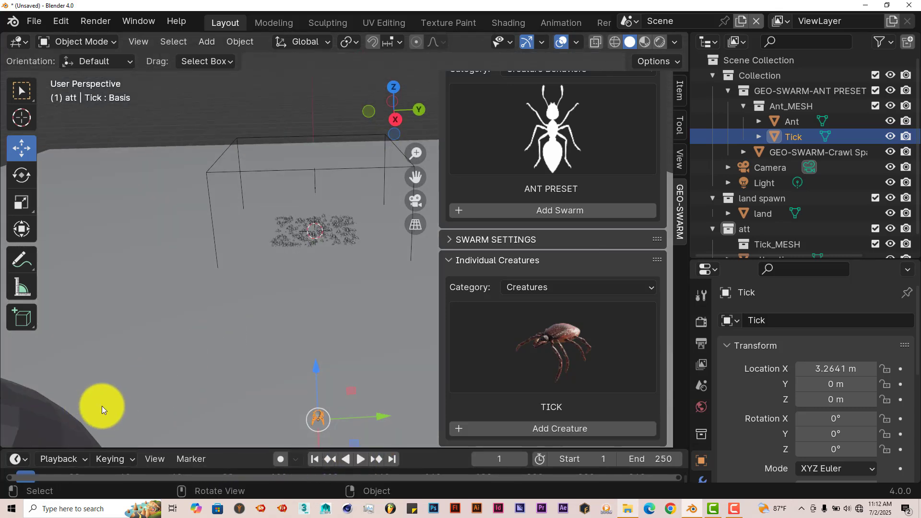
pyautogui.scroll(-6, 101, 406)
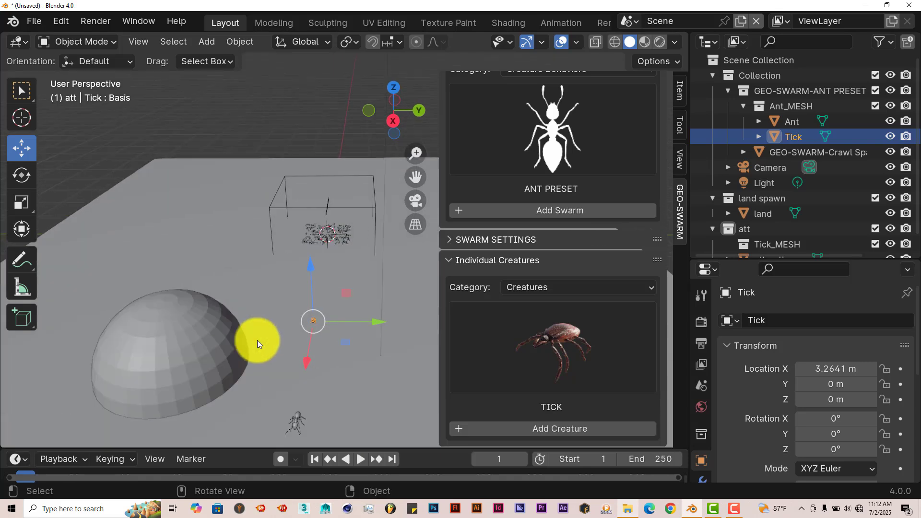
pyautogui.scroll(10, 256, 340)
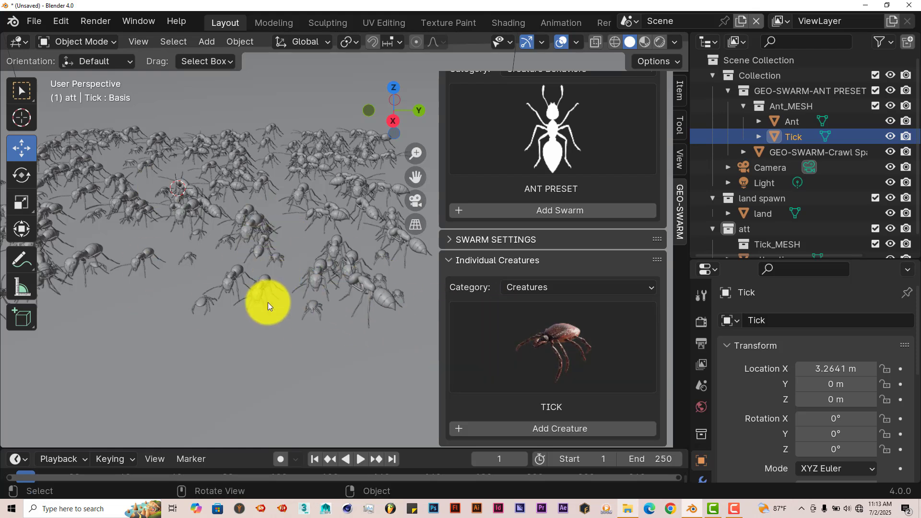
pyautogui.scroll(-3, 267, 302)
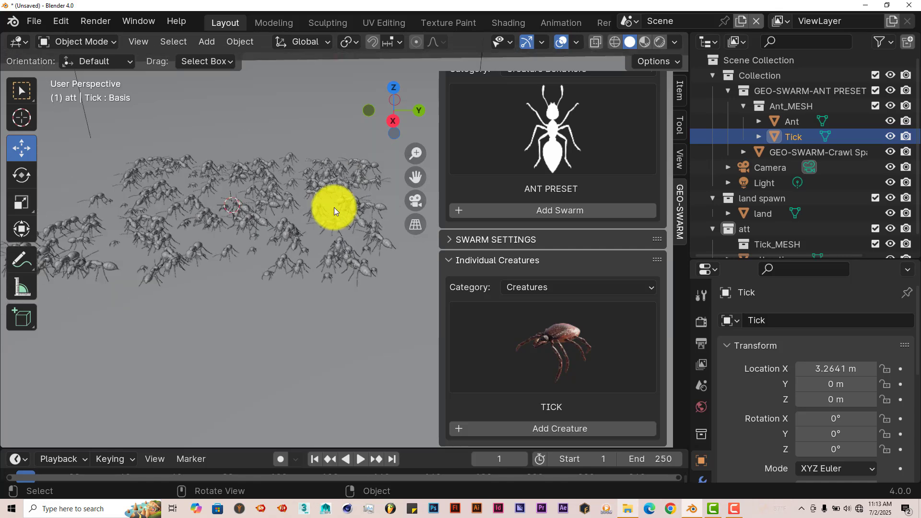
pyautogui.scroll(-6, 333, 201)
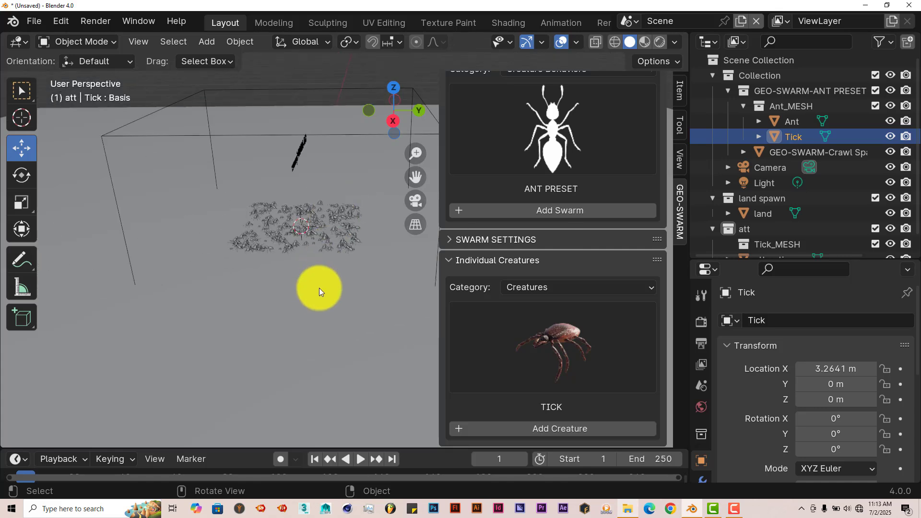
pyautogui.scroll(-3, 302, 259)
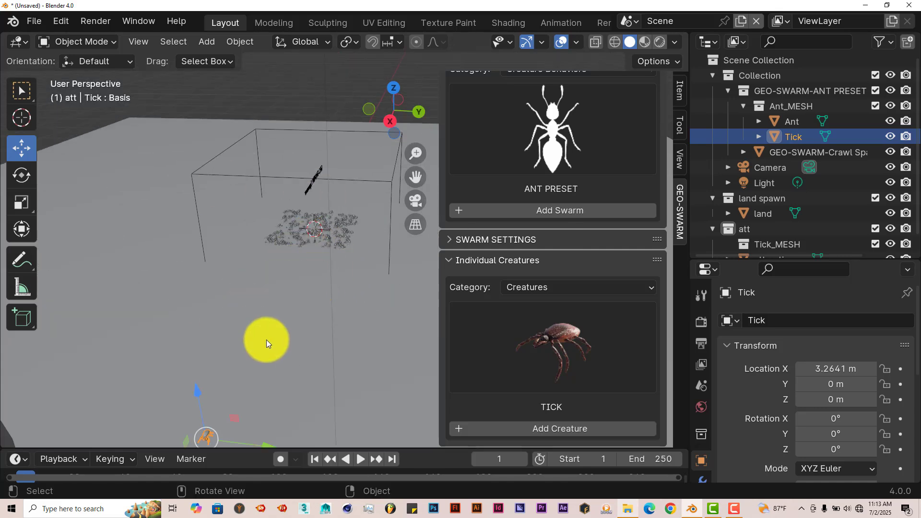
pyautogui.moveTo(234, 317)
pyautogui.mouseDown(button='middle')
pyautogui.moveTo(298, 324)
pyautogui.moveTo(305, 304)
pyautogui.moveTo(295, 329)
pyautogui.moveTo(201, 290)
pyautogui.moveTo(242, 314)
pyautogui.moveTo(236, 325)
pyautogui.mouseUp(button='middle')
pyautogui.press('KP_Decimal')
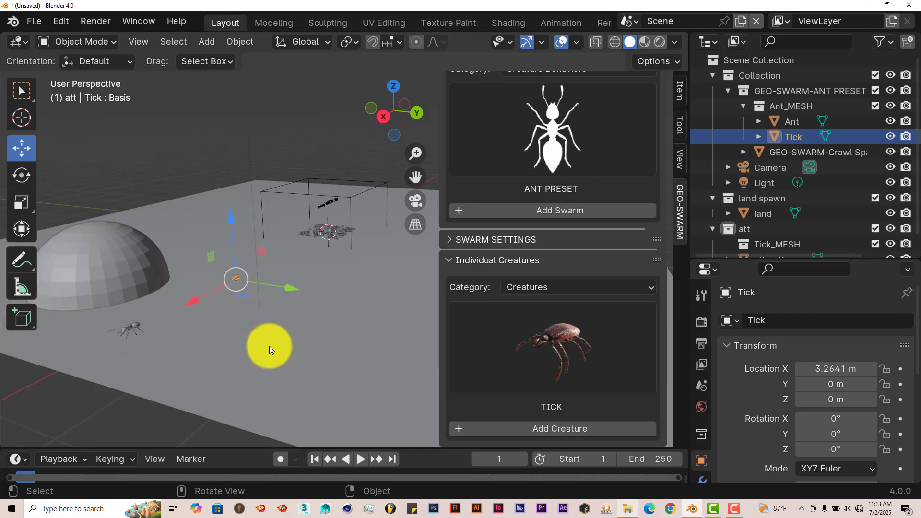
pyautogui.scroll(8, 270, 346)
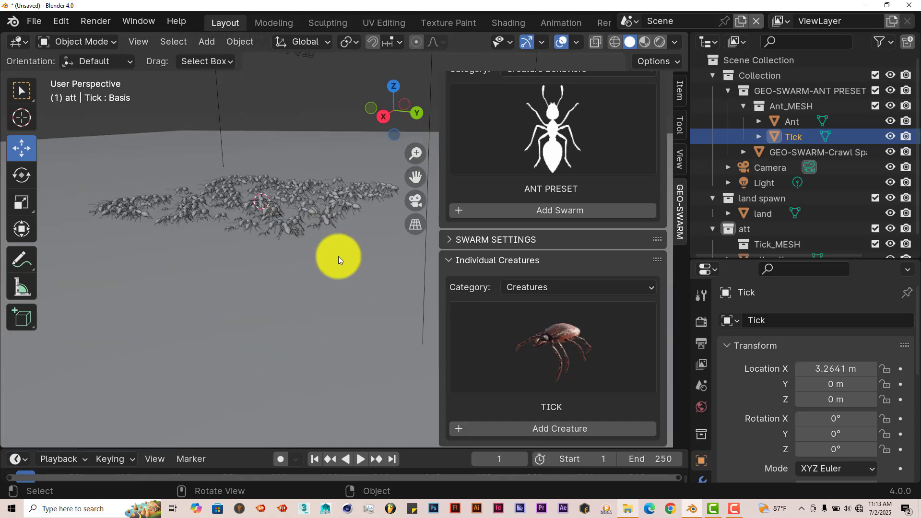
pyautogui.scroll(-5, 245, 298)
pyautogui.scroll(-3, 231, 311)
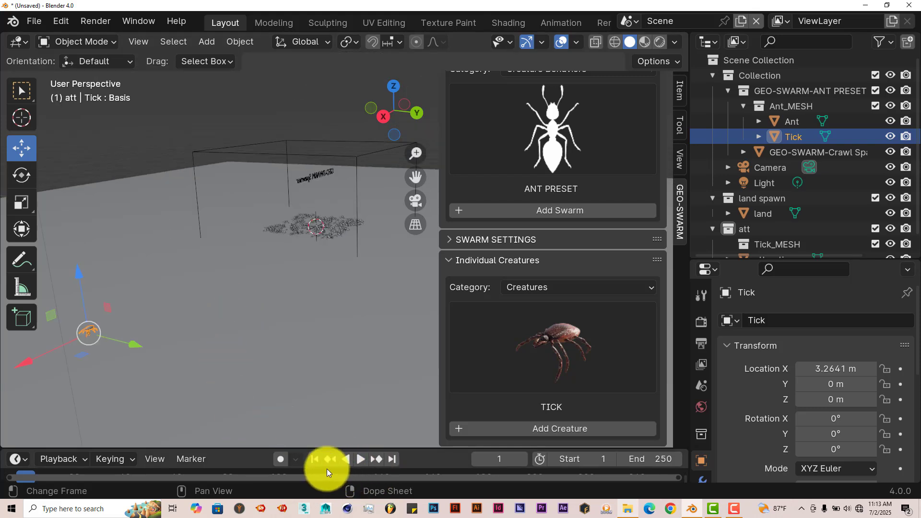
# Step: Select the land plane and select its vertices in Edit Mode
pyautogui.click(258, 369)
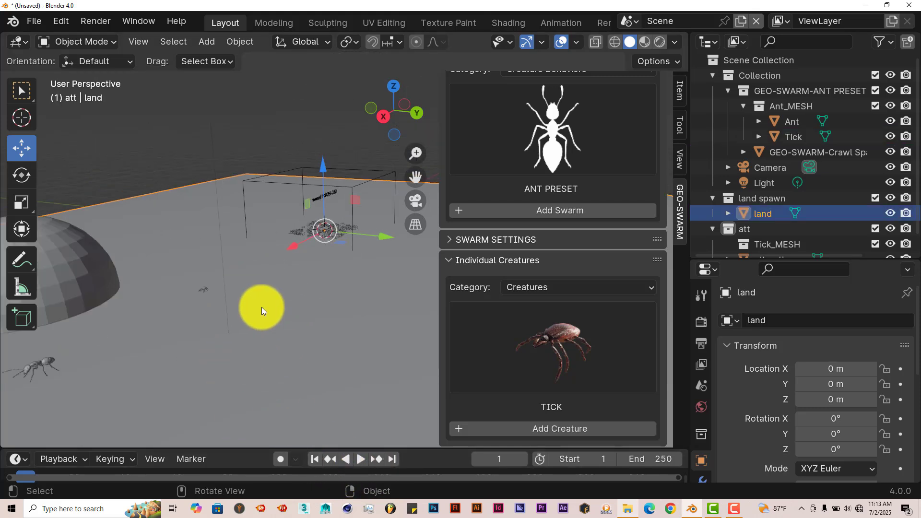
pyautogui.moveTo(265, 307); pyautogui.dragTo(296, 299, button='middle')
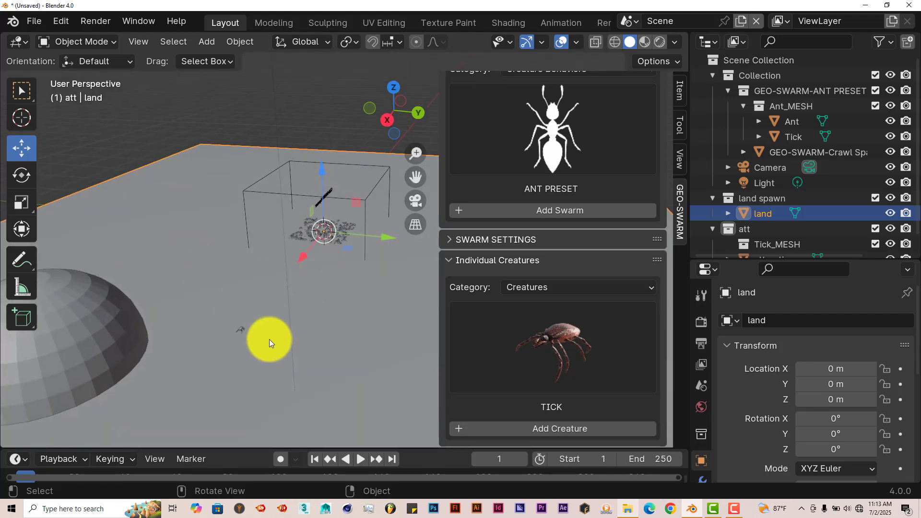
pyautogui.press('Tab')
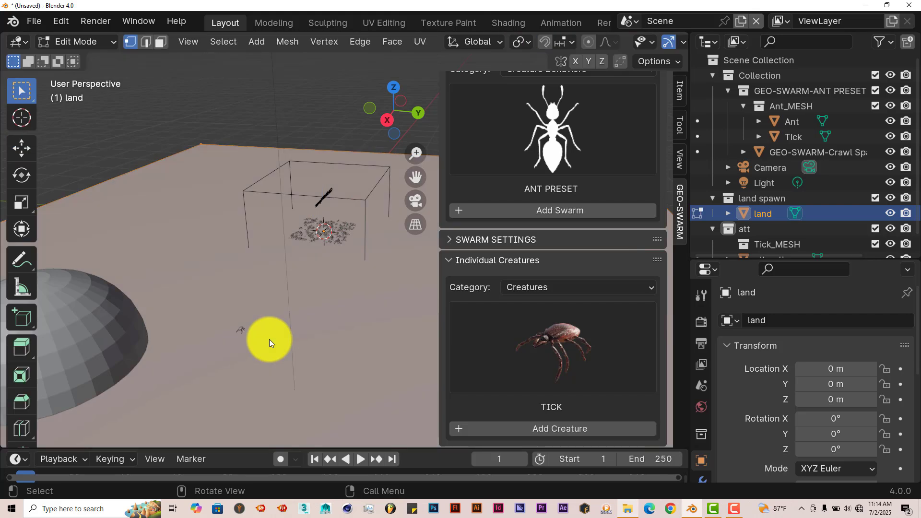
pyautogui.press('c')
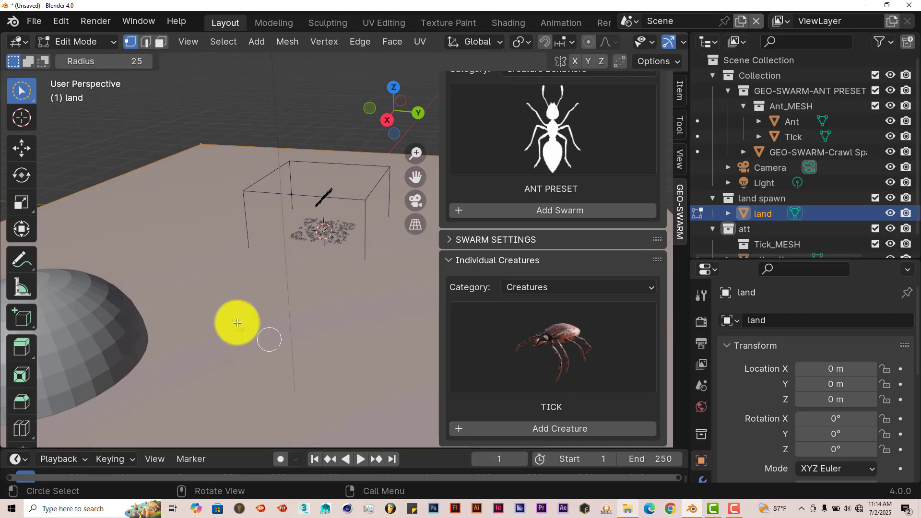
pyautogui.click(19, 146)
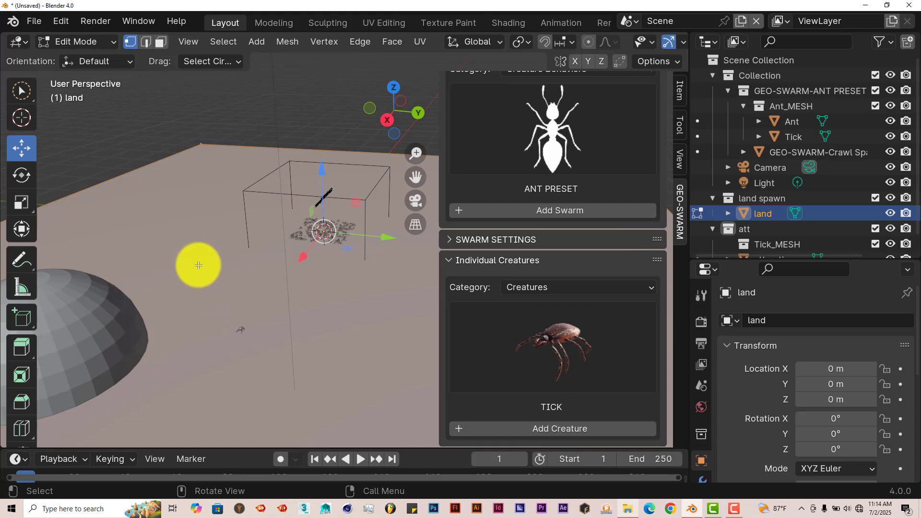
# Step: Subdivide the land mesh with Number of Cuts set to 50
pyautogui.rightClick(196, 246)
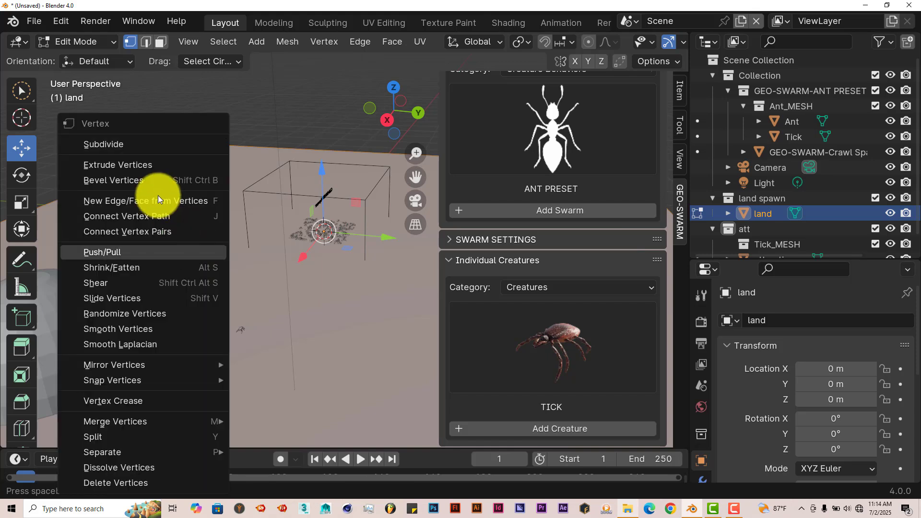
pyautogui.click(141, 145)
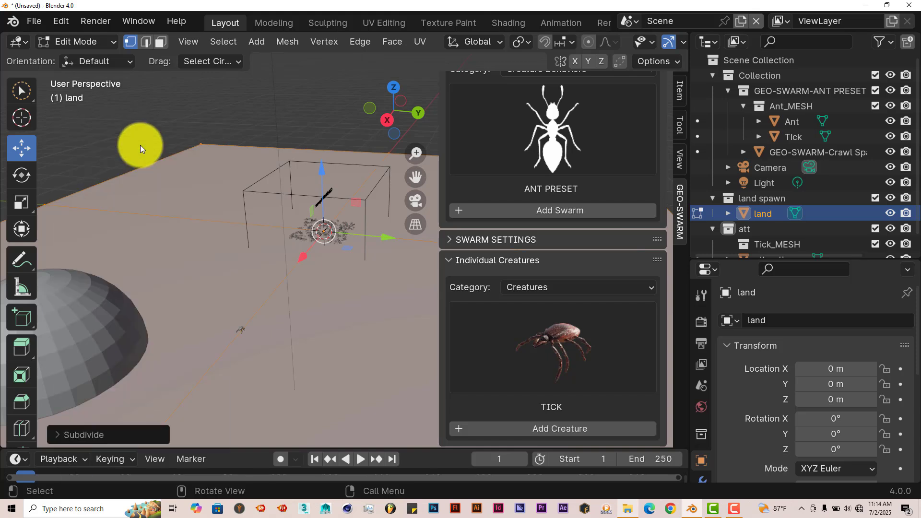
pyautogui.click(62, 436)
pyautogui.click(188, 331)
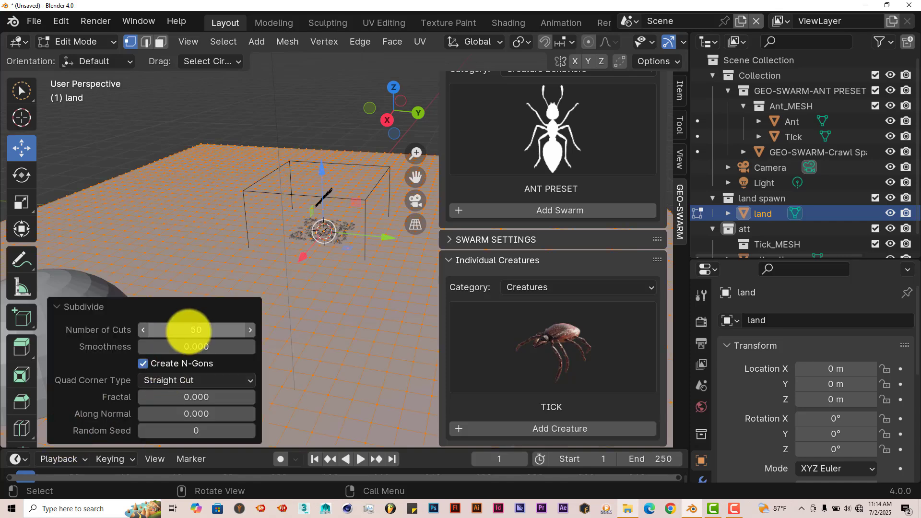
pyautogui.click(54, 308)
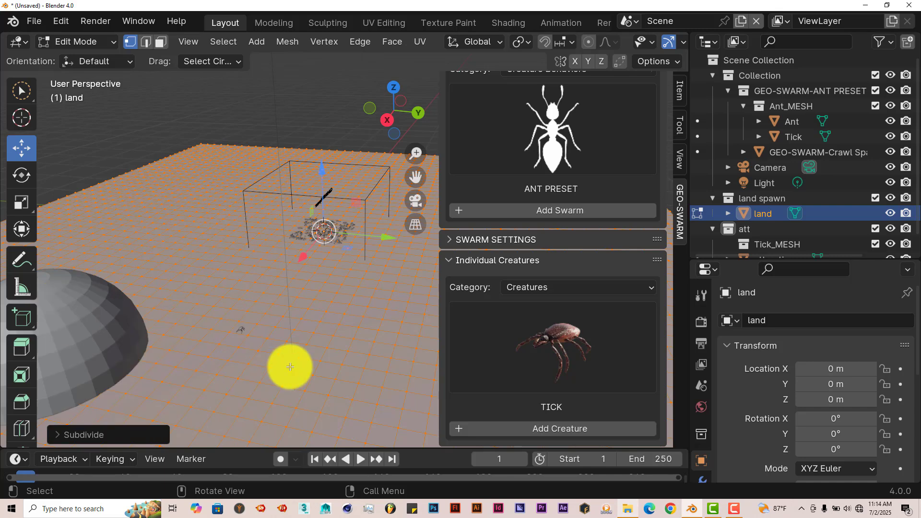
# Step: With proportional editing on, pull one vertex up into a wide, smooth hill near the half-sphere
pyautogui.click(592, 45)
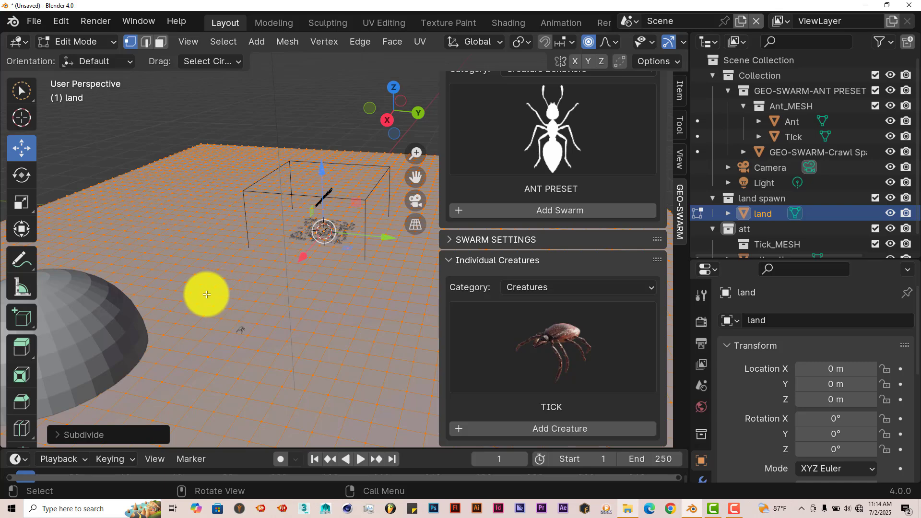
pyautogui.click(207, 295)
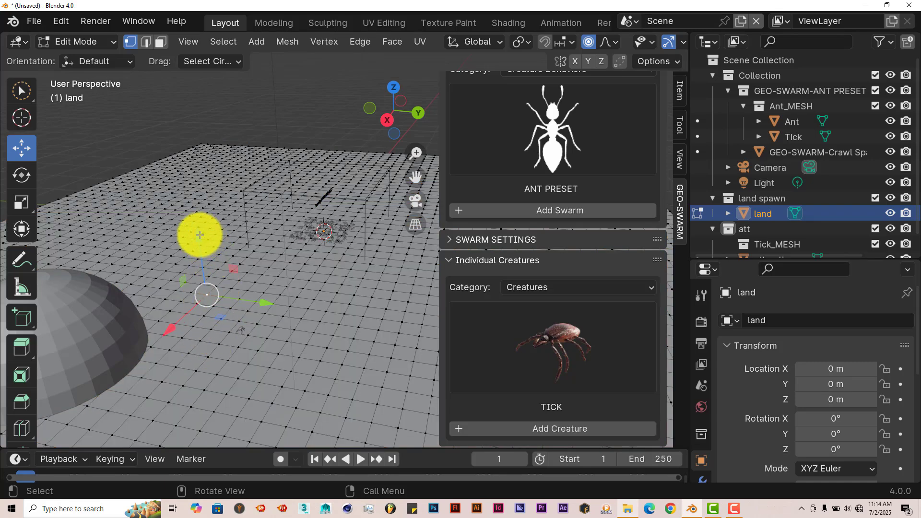
pyautogui.moveTo(200, 236); pyautogui.dragTo(177, 184)
pyautogui.scroll(-5, 195, 226)
pyautogui.moveTo(231, 282); pyautogui.dragTo(280, 297, button='middle')
pyautogui.press('Tab')
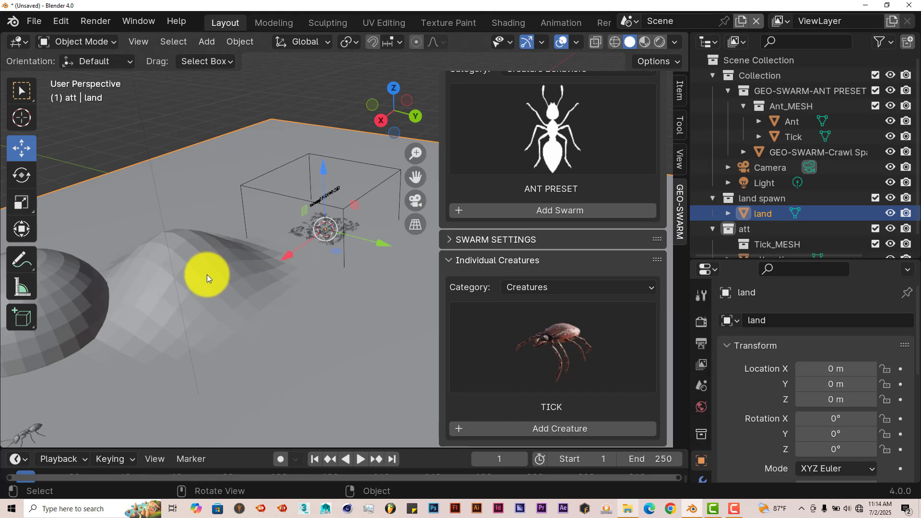
# Step: Start the swarm animation playing and zoom in on the crawling ants
pyautogui.click(365, 457)
pyautogui.moveTo(319, 349); pyautogui.dragTo(329, 261, button='middle')
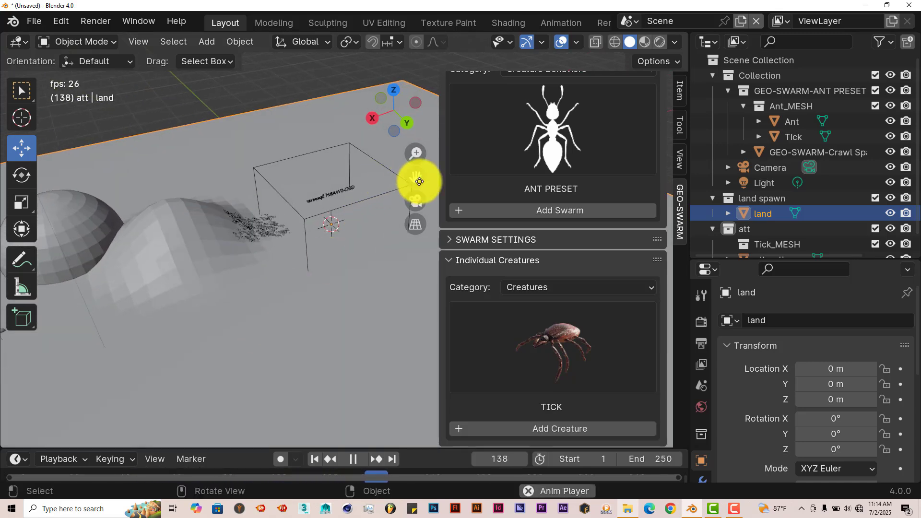
pyautogui.moveTo(419, 181); pyautogui.dragTo(297, 279)
pyautogui.scroll(2, 297, 280)
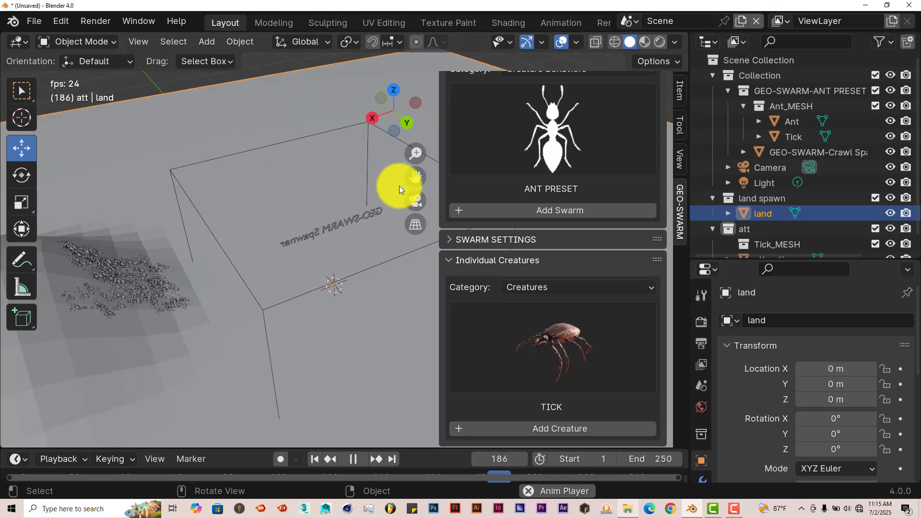
pyautogui.moveTo(416, 154); pyautogui.dragTo(417, 206)
# Step: Switch to the camera view and follow the swarm climbing the hill
pyautogui.click(416, 202)
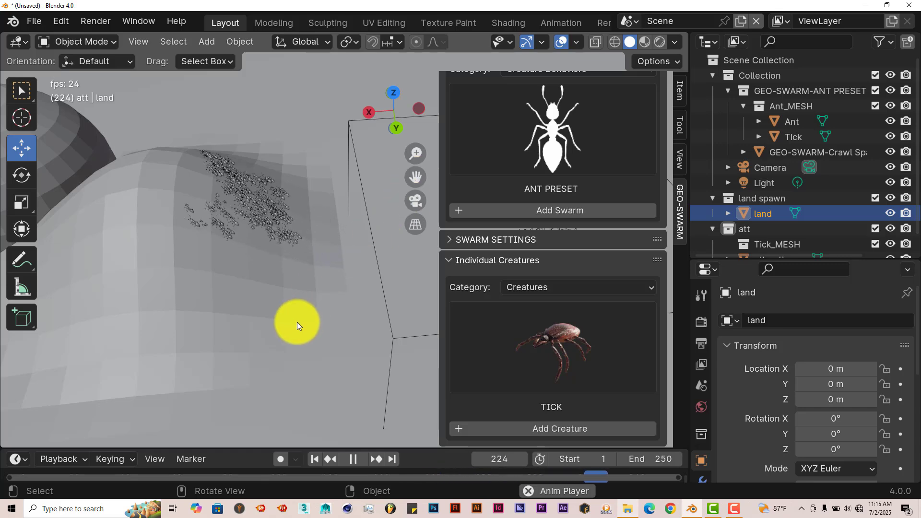
pyautogui.moveTo(198, 286); pyautogui.dragTo(193, 253, button='middle')
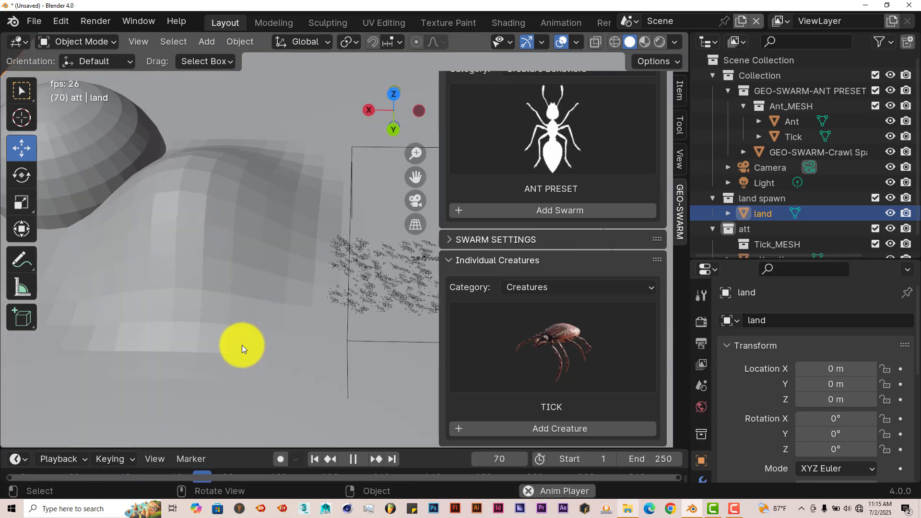
pyautogui.moveTo(242, 345); pyautogui.dragTo(243, 336, button='middle')
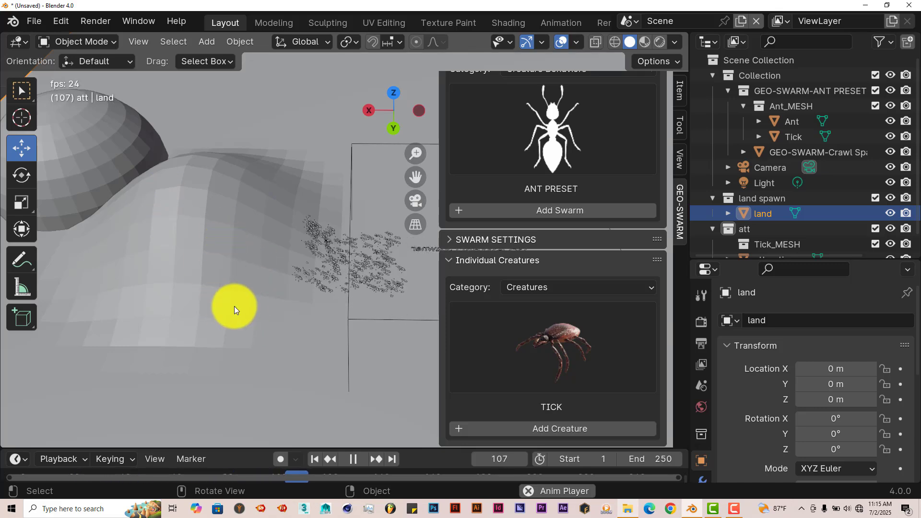
pyautogui.scroll(-2, 249, 295)
pyautogui.scroll(-2, 249, 292)
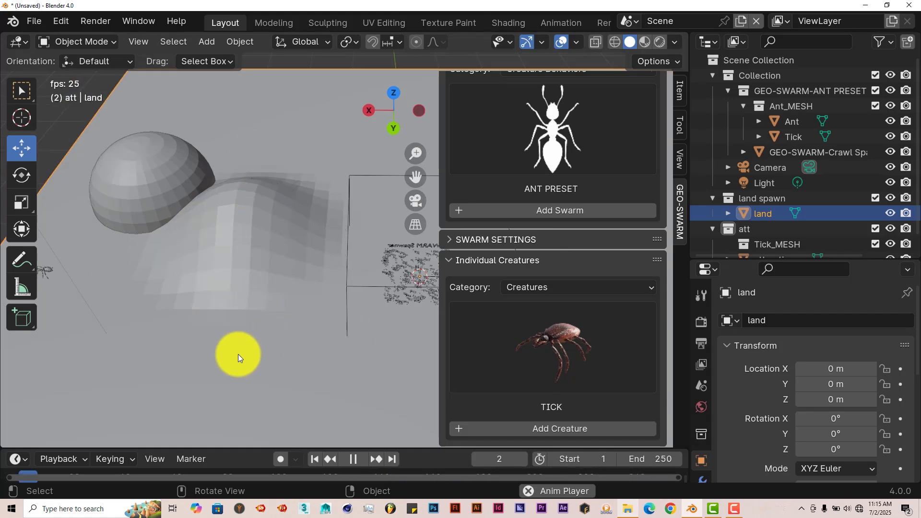
pyautogui.scroll(4, 238, 354)
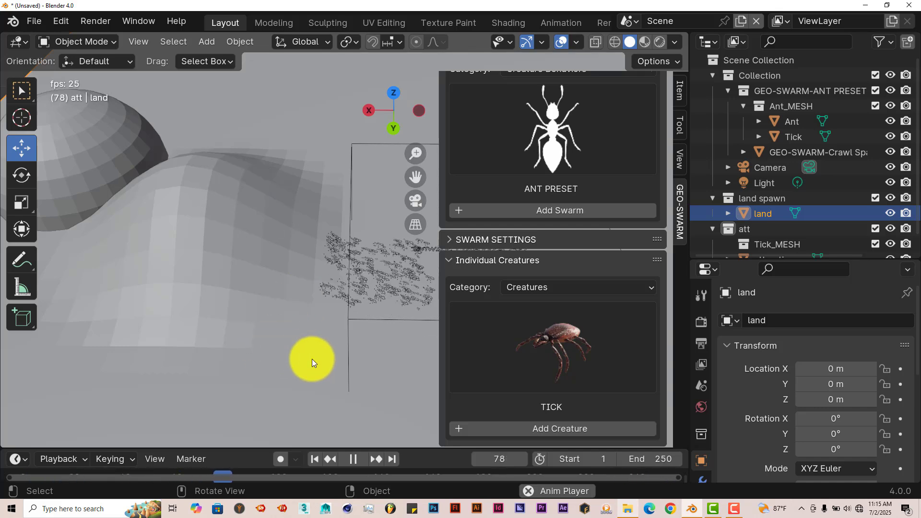
pyautogui.scroll(3, 312, 359)
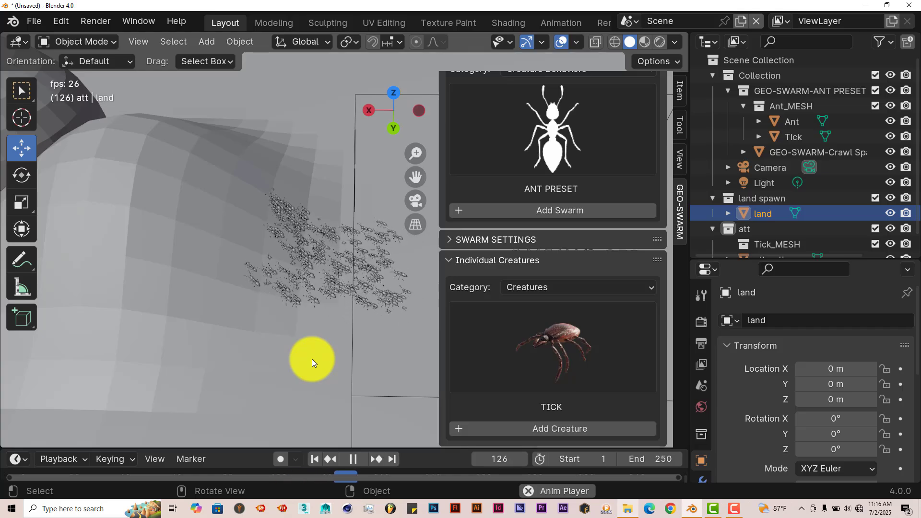